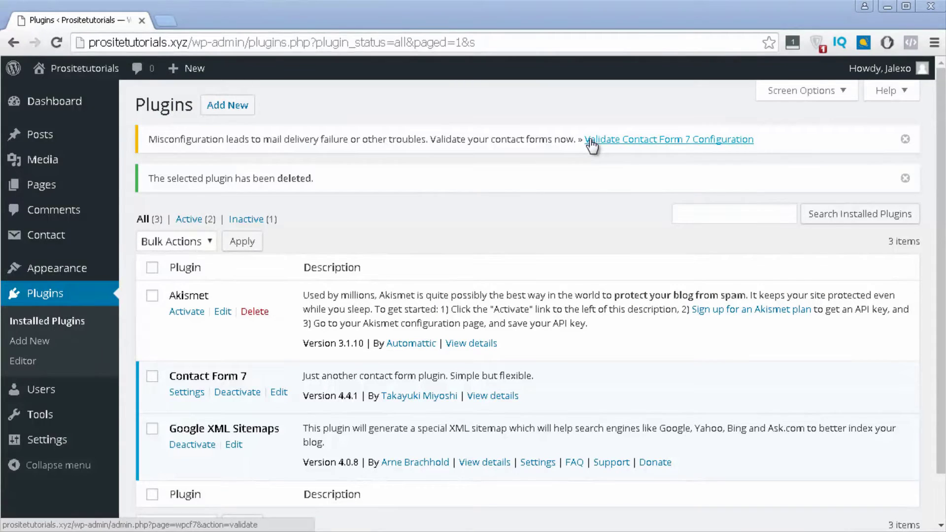
- Search the WordPress directory of new plugins for "updraftplus"
click(546, 198)
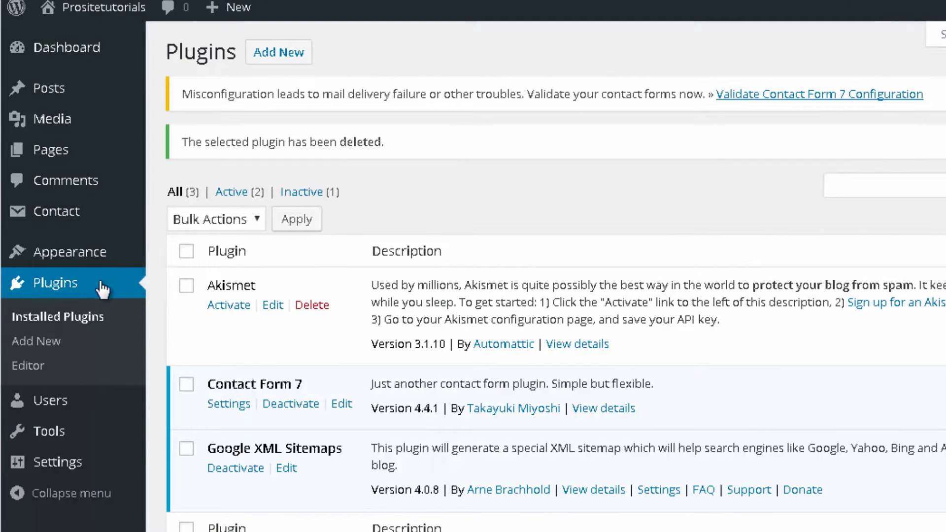
click(266, 65)
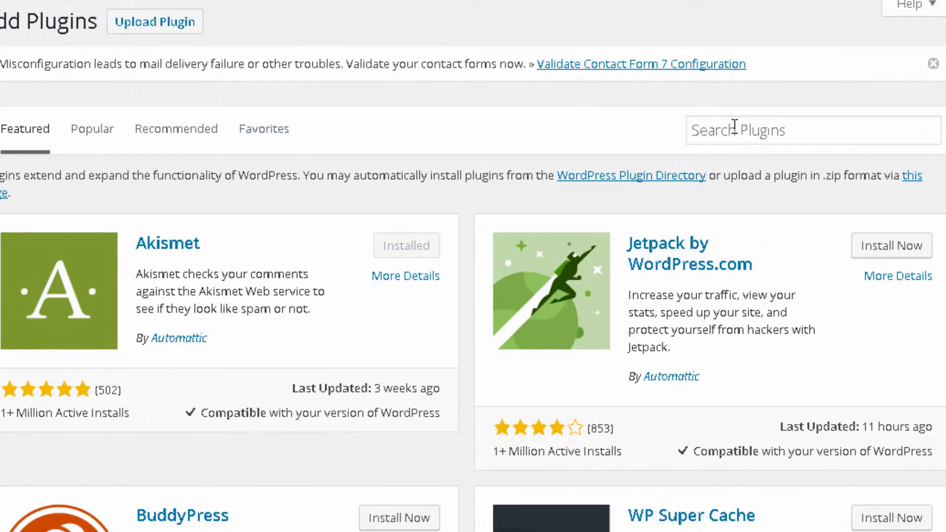
click(734, 127)
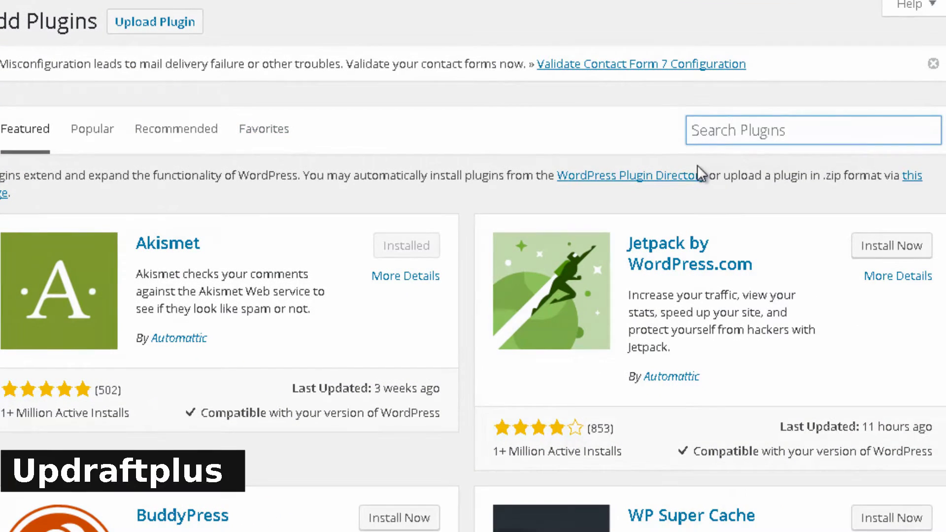
text(upd)
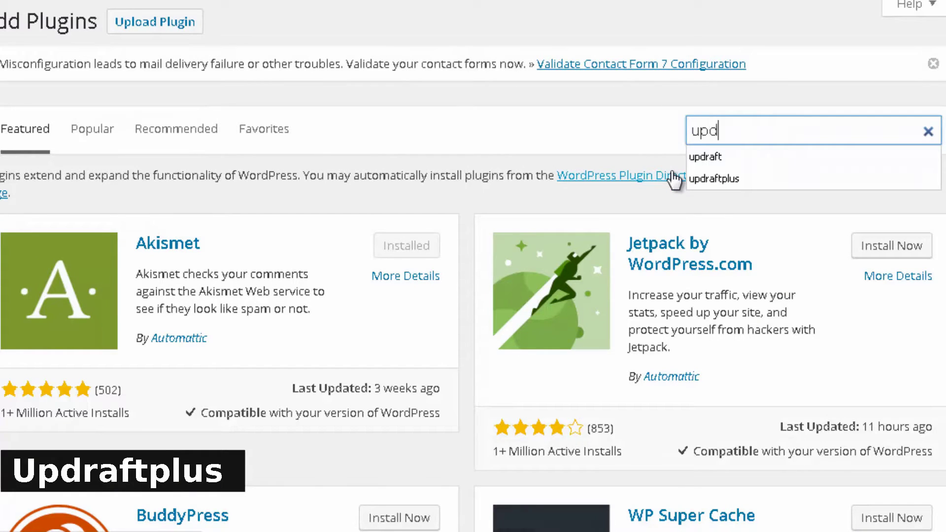
text(raftplu)
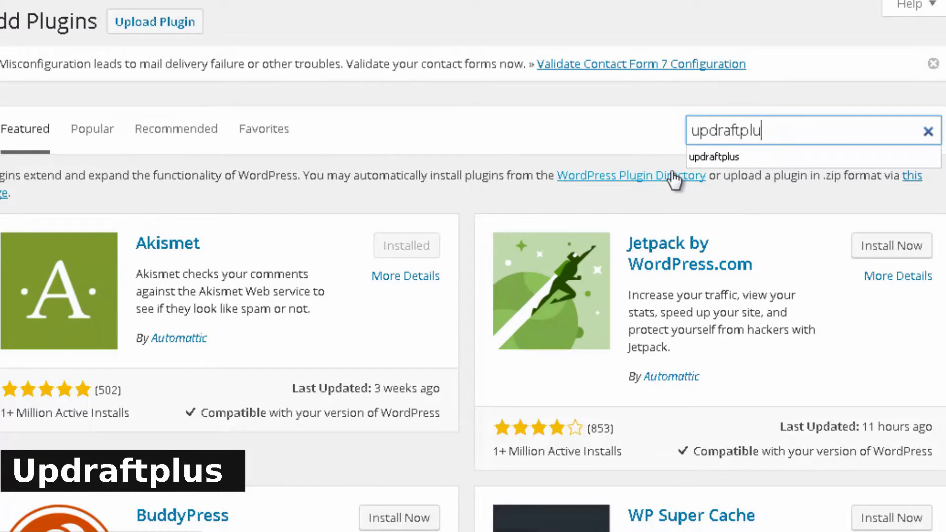
text(s)
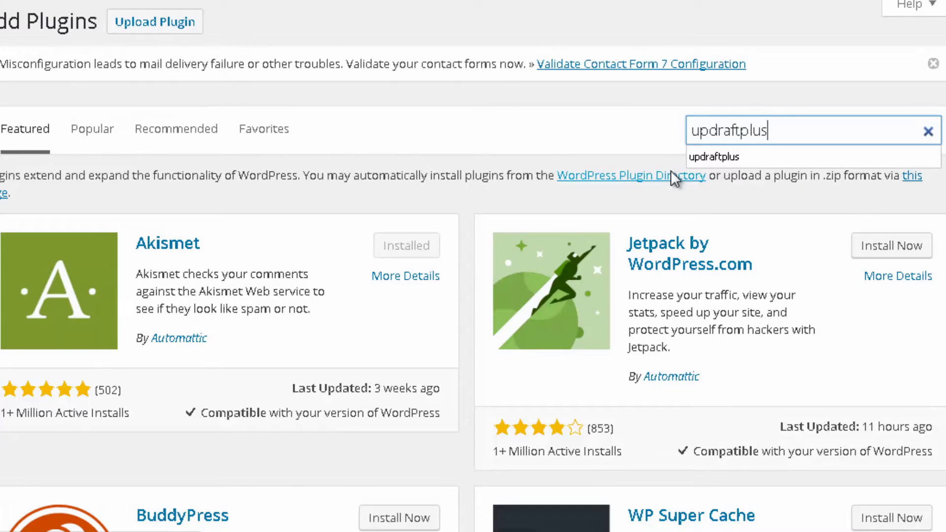
key(Return)
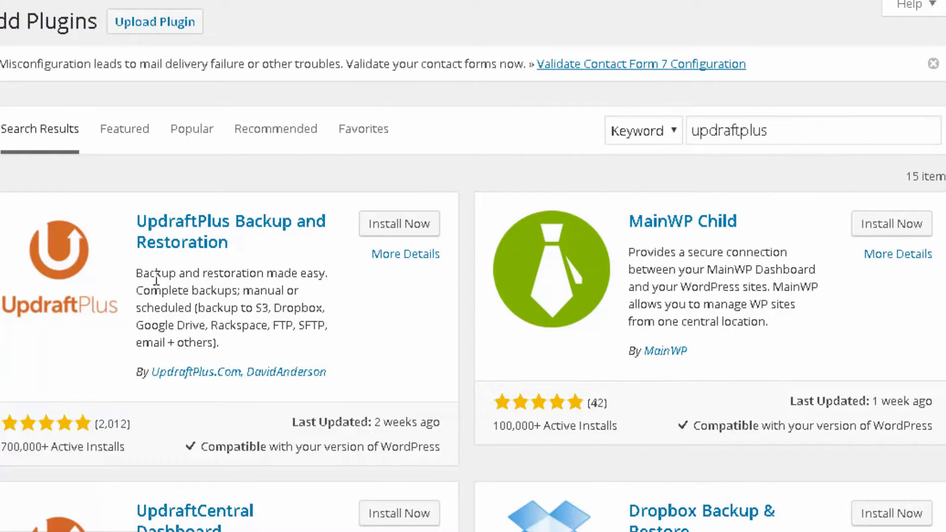
- Review the description, ratings and reviews in the UpdraftPlus Backup and Restoration plugin's details, closing them when done
click(402, 256)
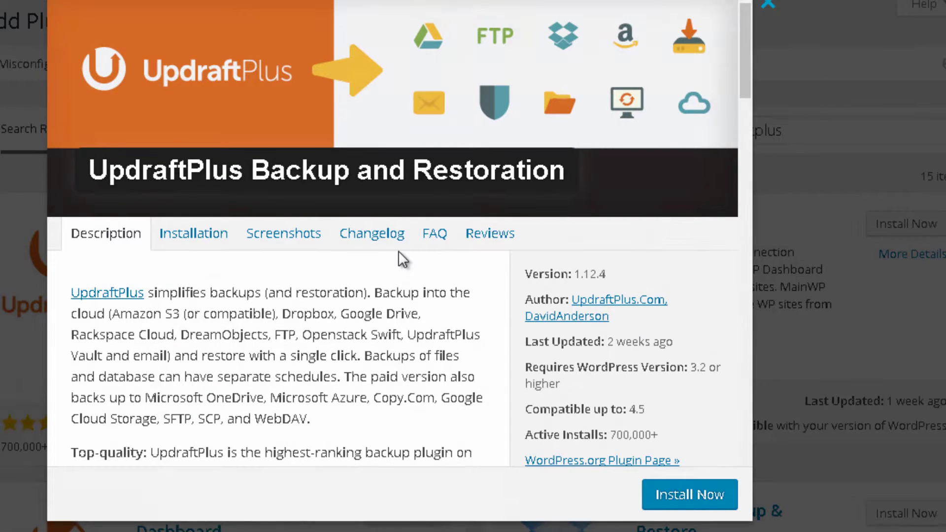
scroll(398, 250, down, 2)
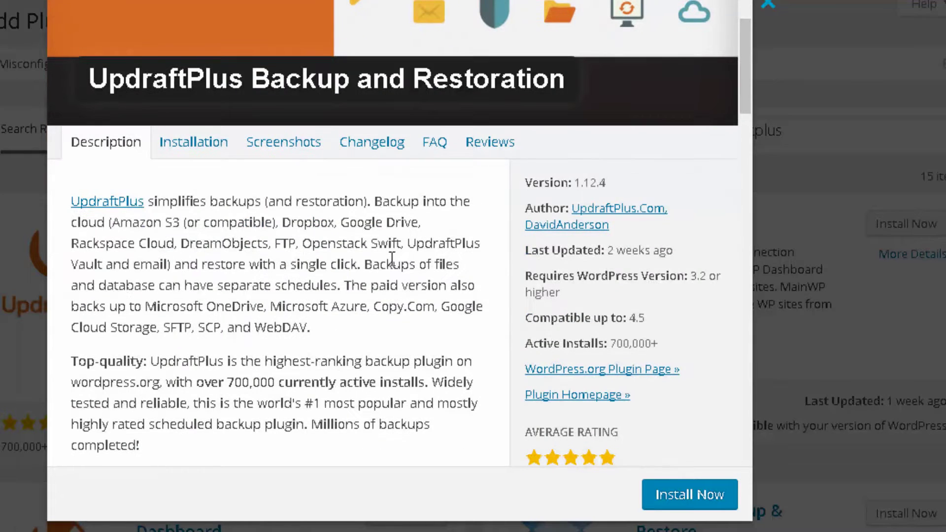
scroll(391, 259, down, 2)
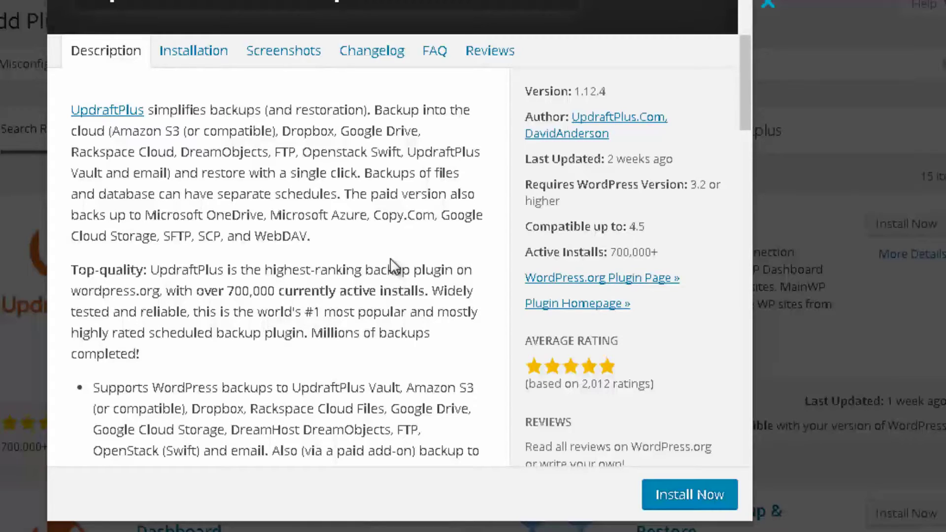
scroll(522, 310, down, 2)
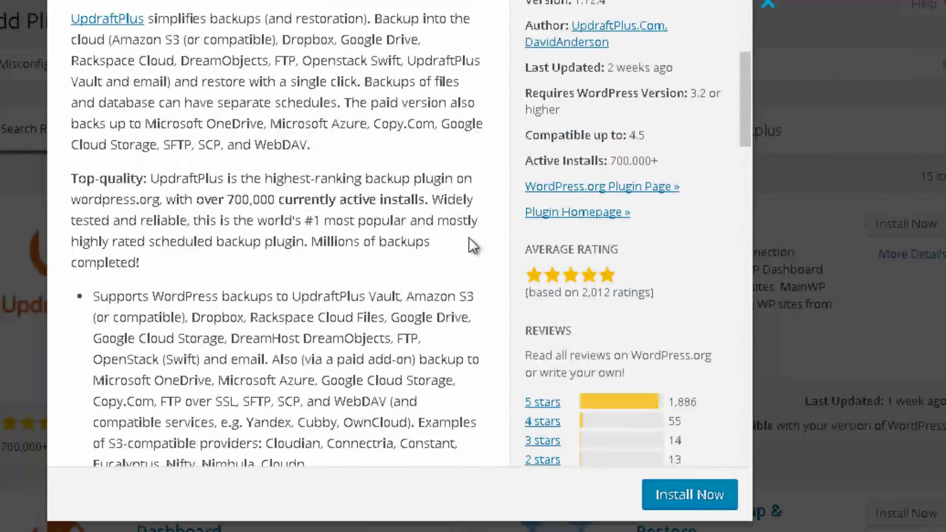
scroll(443, 221, down, 14)
scroll(433, 249, up, 12)
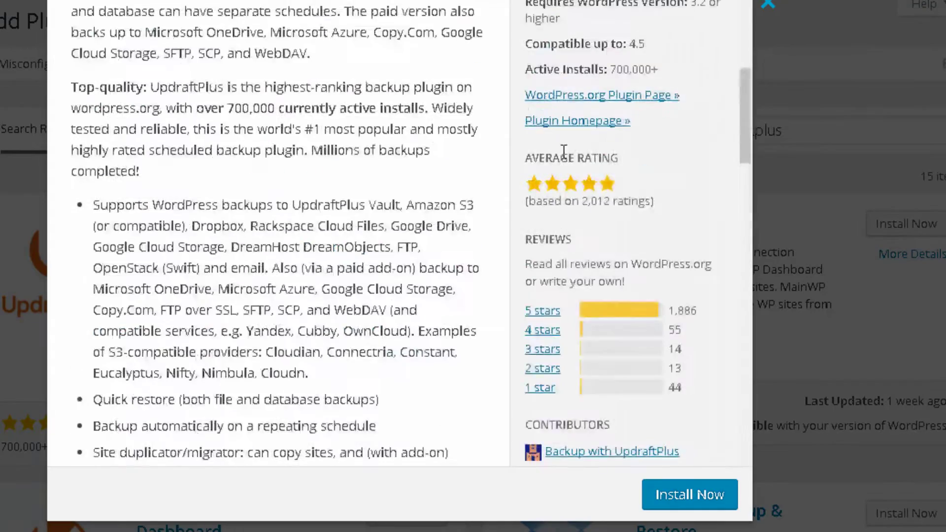
scroll(723, 79, up, 7)
click(767, 6)
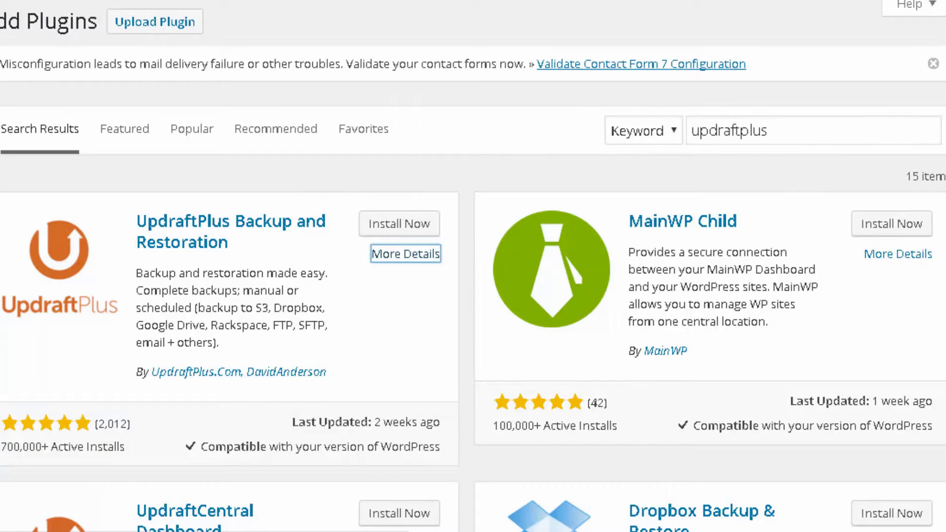
- Install and activate the UpdraftPlus Backup and Restoration plugin
scroll(471, 378, down, 6)
scroll(469, 378, up, 4)
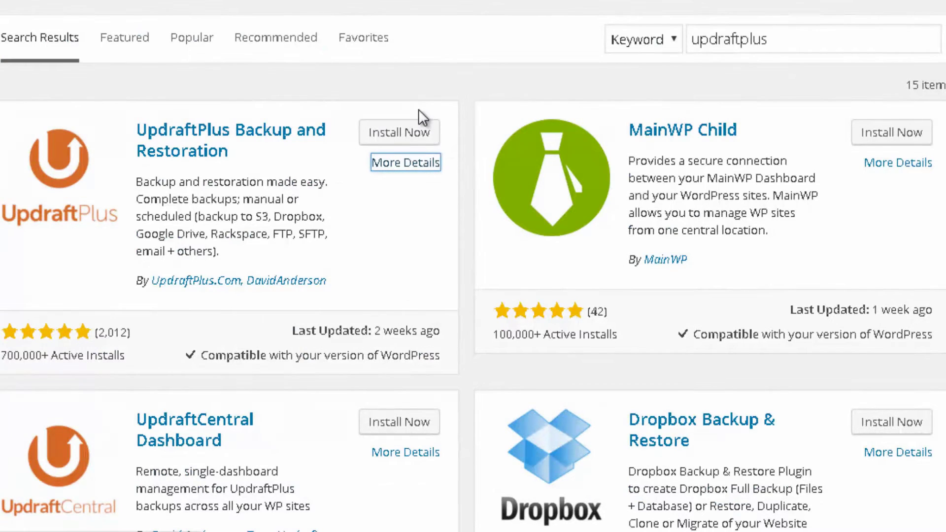
click(397, 134)
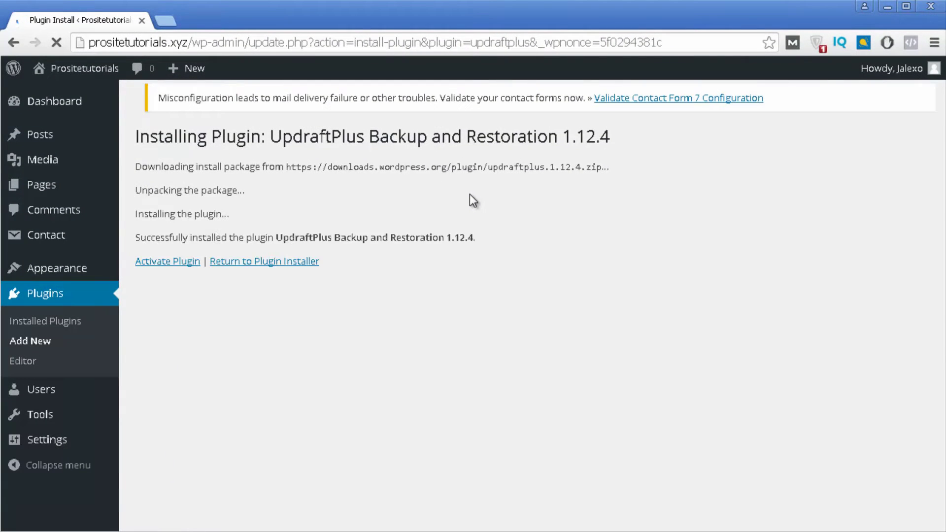
click(187, 263)
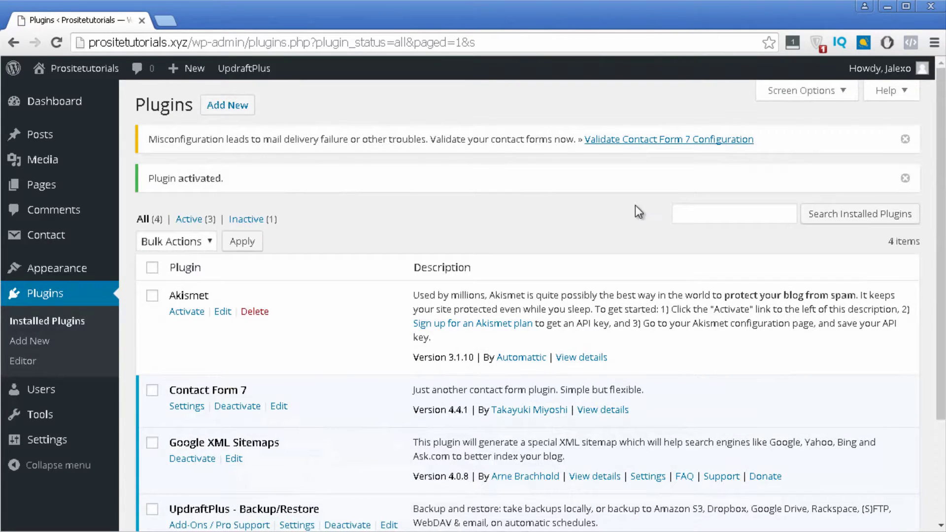
- Look through the installed plugins list for the UpdraftPlus - Backup/Restore entry
scroll(631, 203, down, 2)
scroll(491, 172, down, 1)
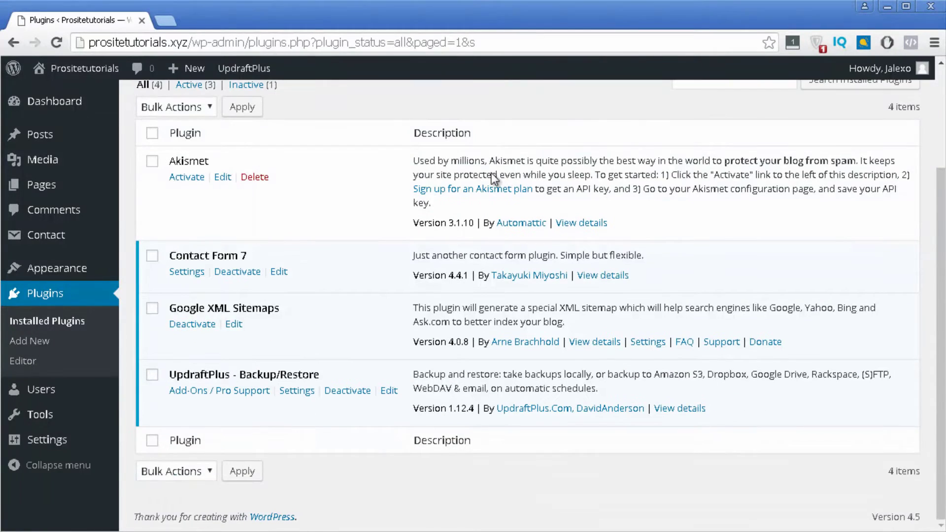
scroll(313, 111, up, 3)
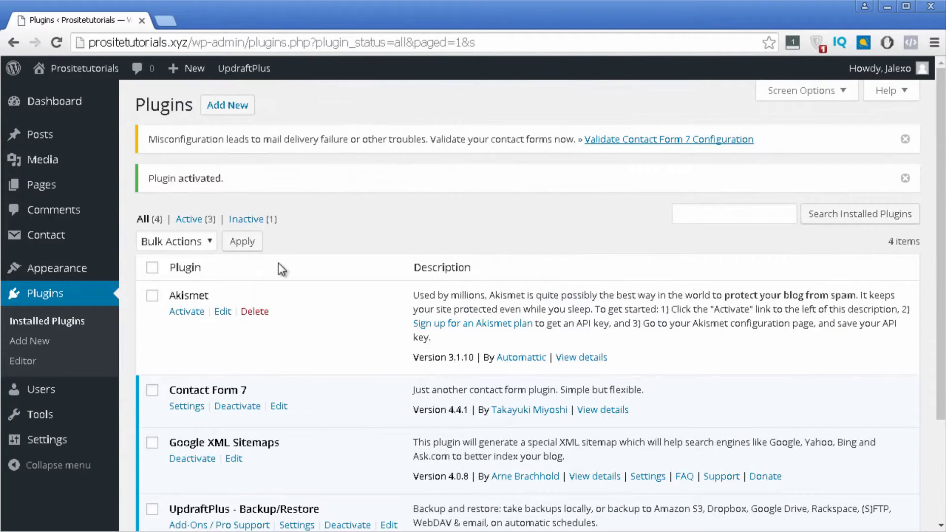
scroll(286, 311, down, 3)
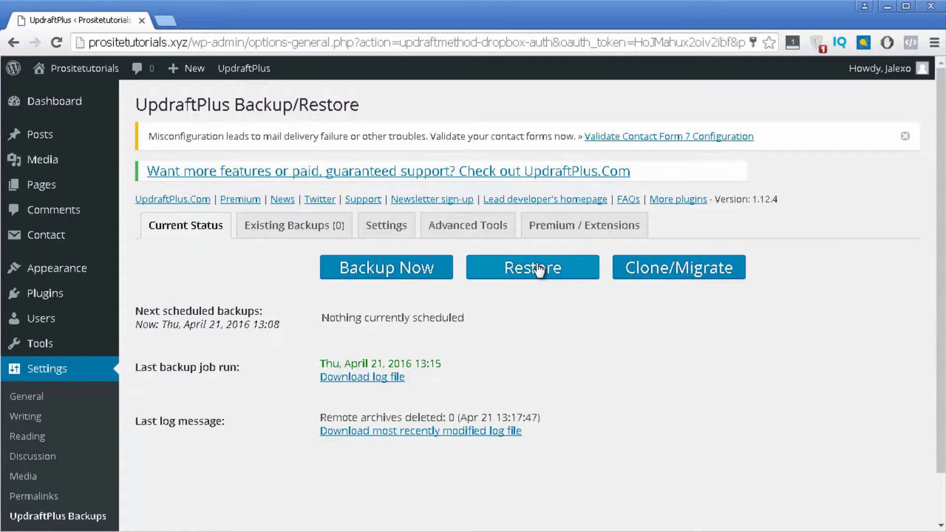
- View the Migrator add-on's shop page in a separate browser tab from the Clone/Migrate offer, closing both when done
click(669, 275)
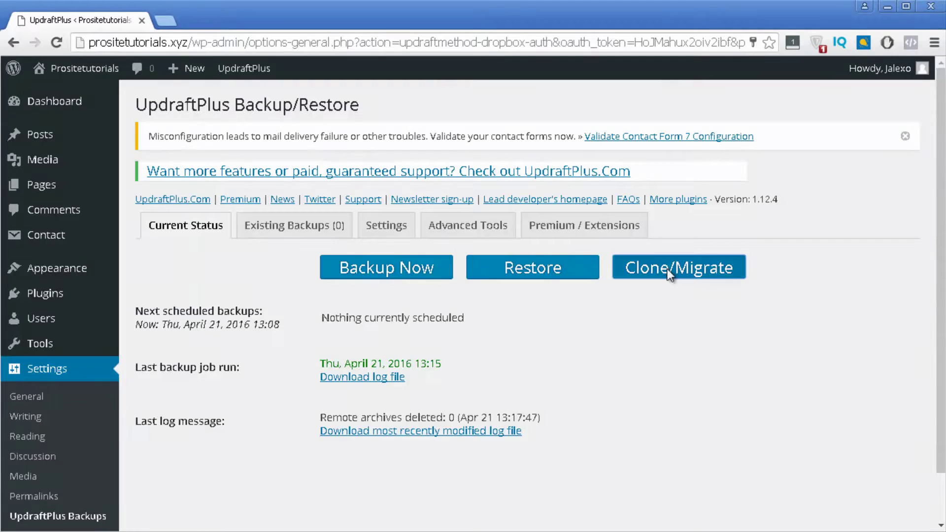
right_click(326, 301)
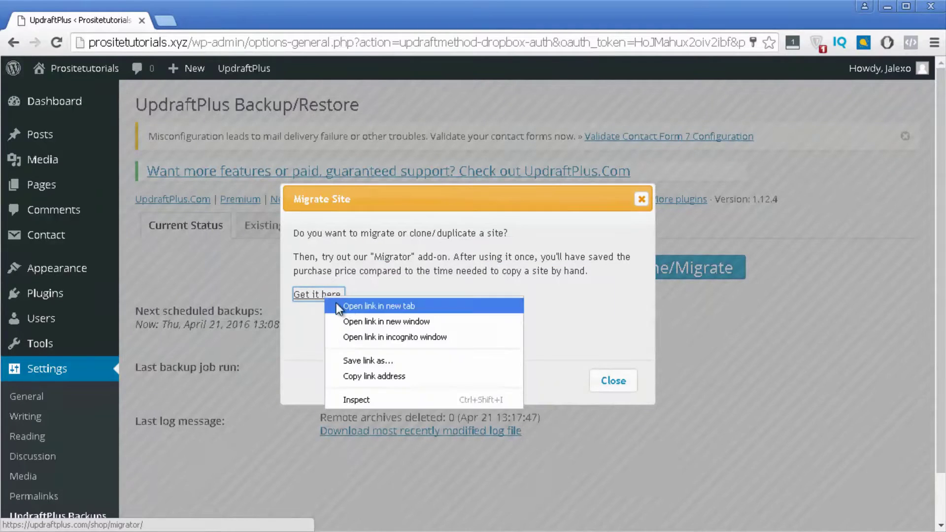
click(344, 306)
click(641, 200)
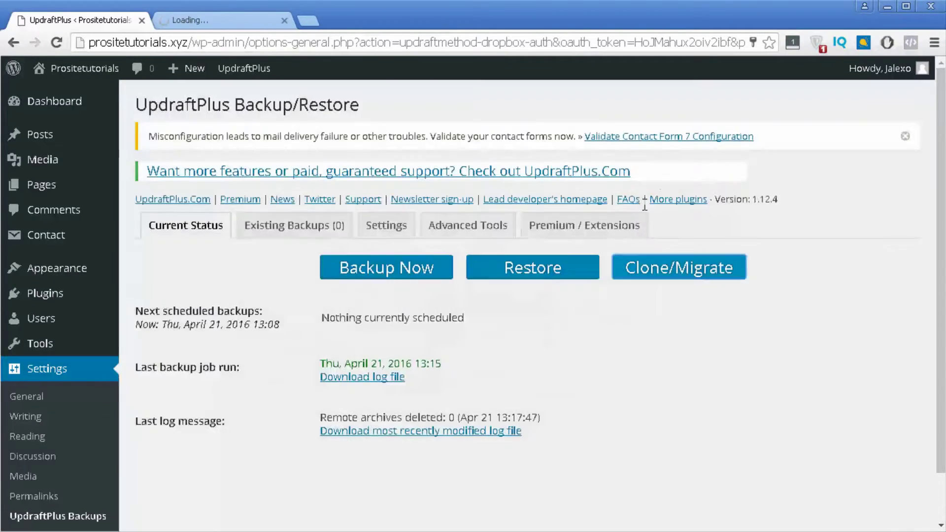
click(209, 22)
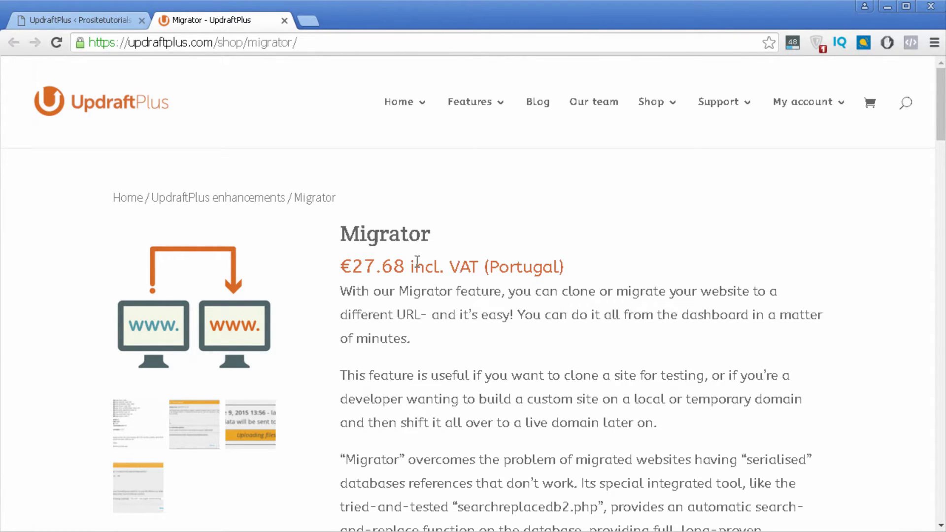
click(282, 23)
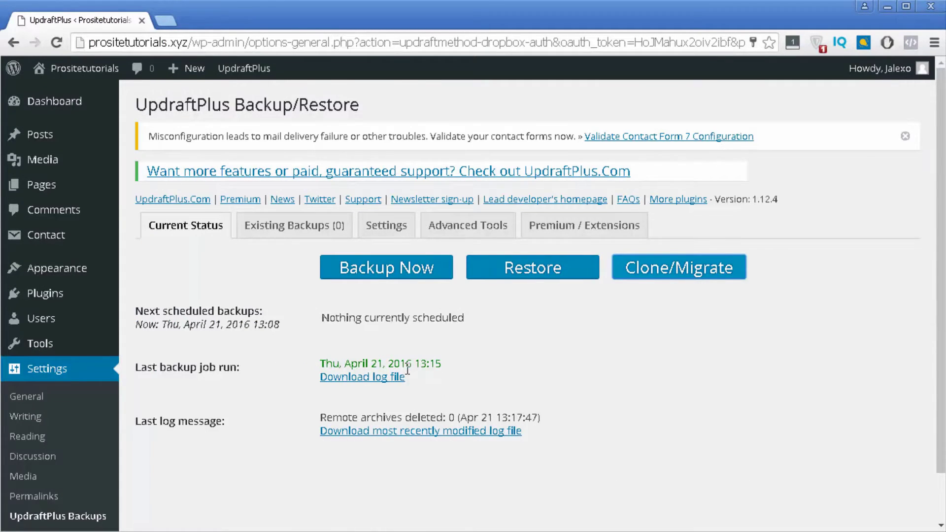
- Check the log file of the last backup job and close it
scroll(397, 338, down, 2)
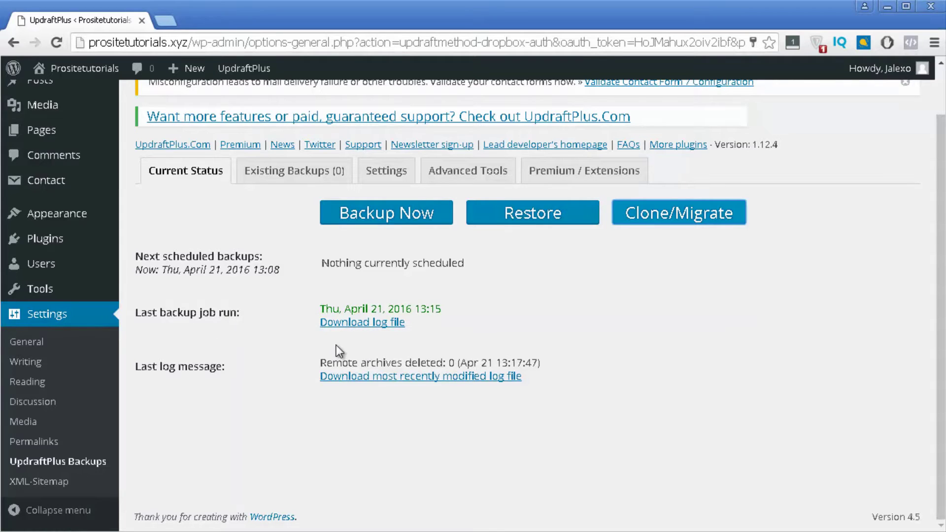
click(342, 326)
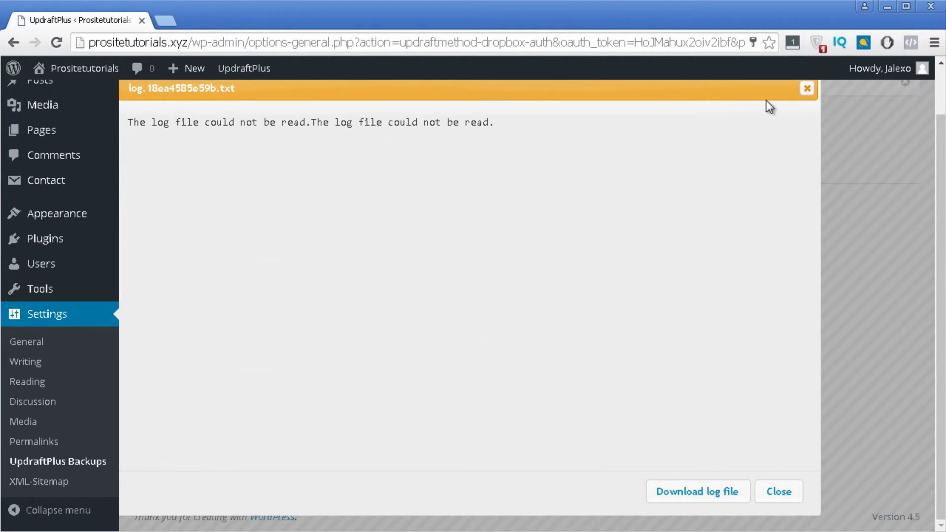
click(811, 92)
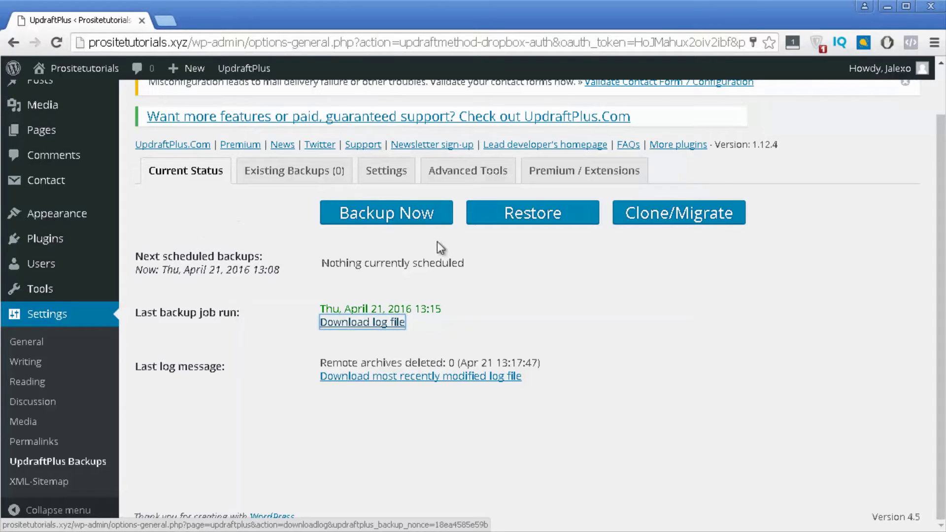
- Run a one-time backup that includes the database and all files, accepting the unsaved-settings warning
click(366, 221)
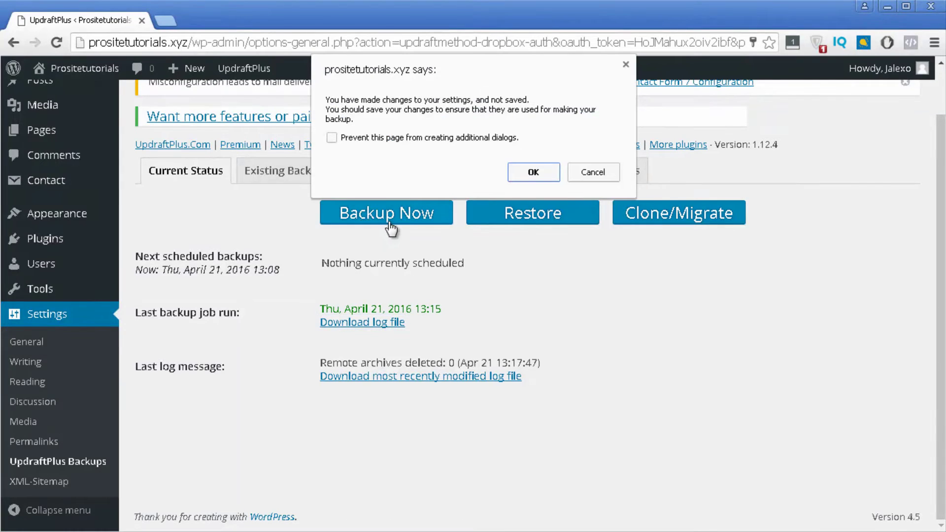
click(526, 174)
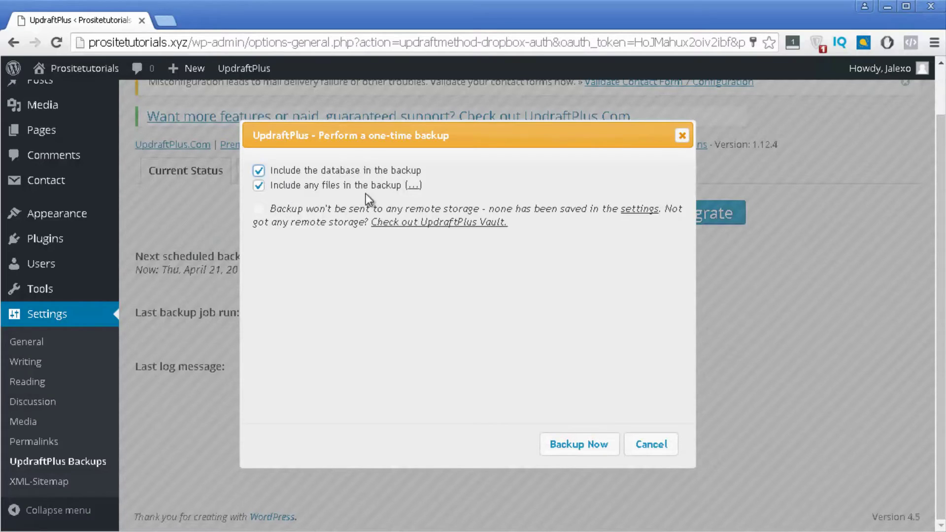
click(597, 444)
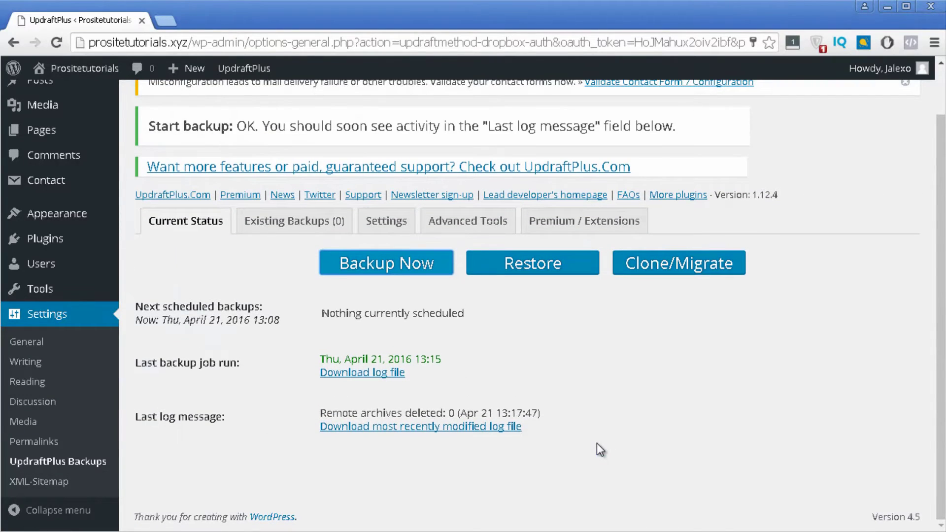
- Read the new backup job's log through to its end and close it
scroll(563, 467, down, 1)
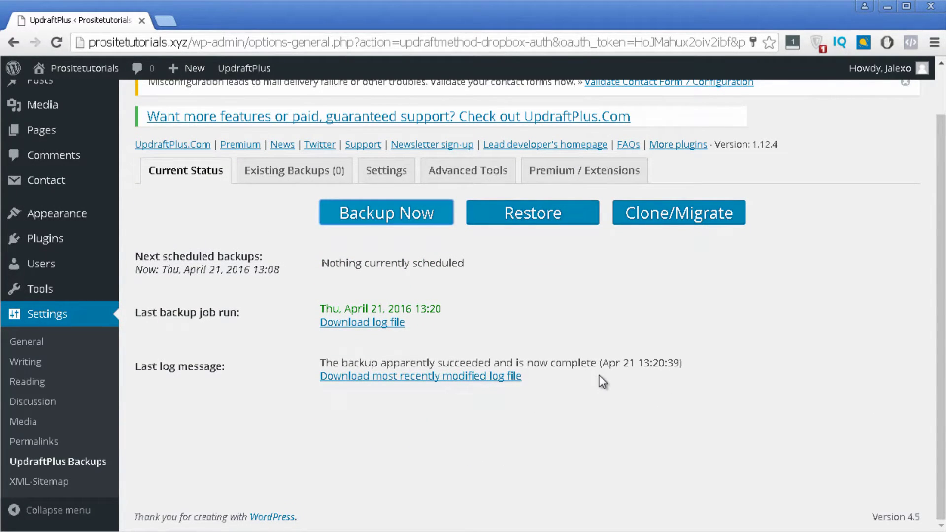
click(333, 321)
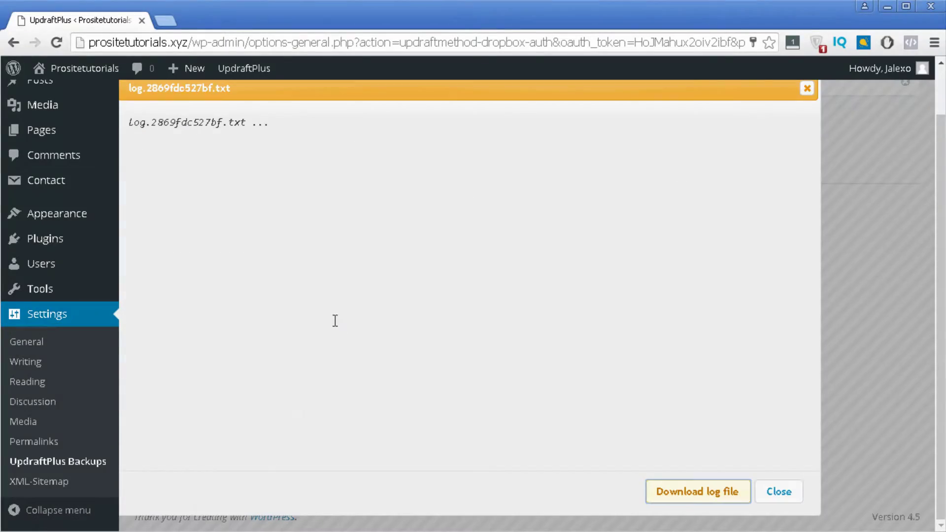
scroll(369, 266, down, 20)
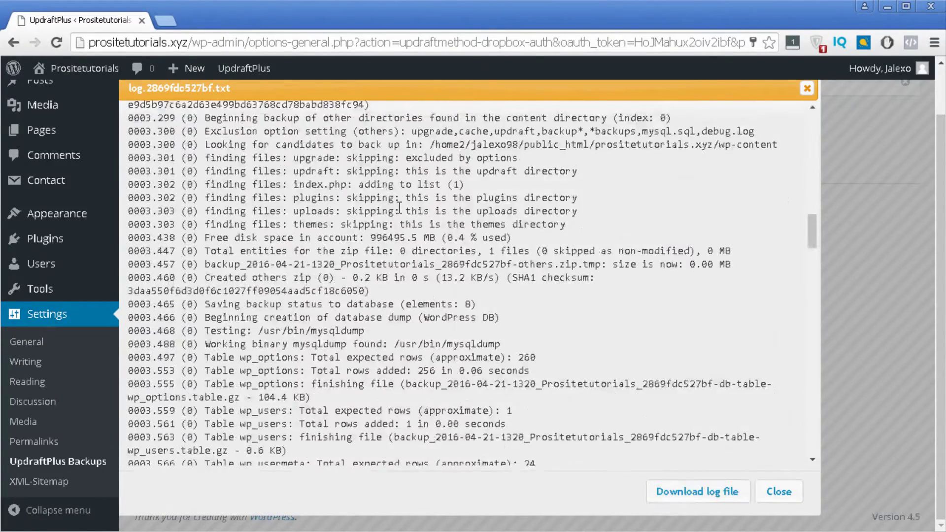
scroll(399, 207, down, 20)
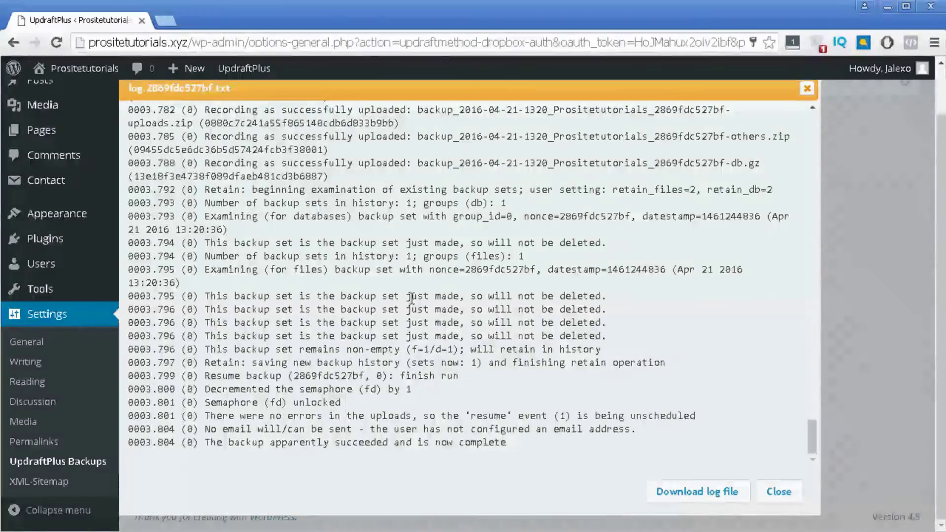
click(806, 93)
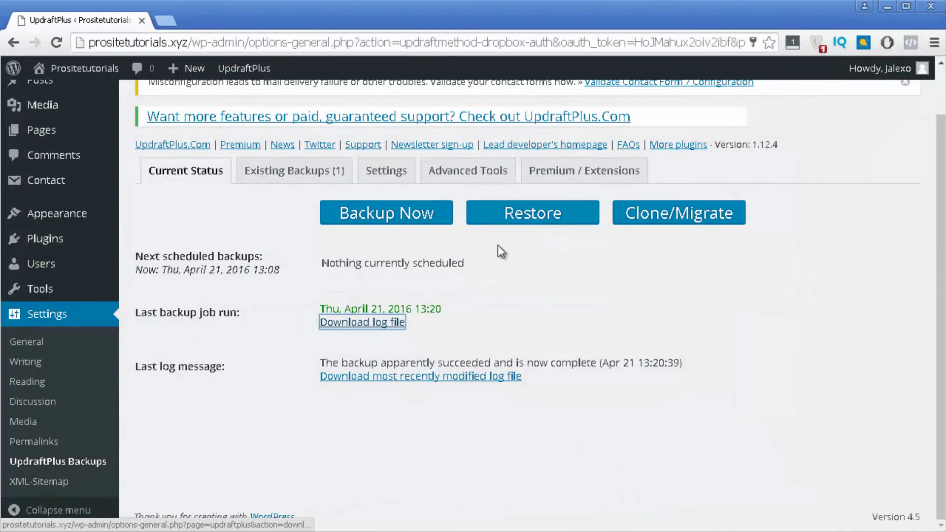
- Open the list of existing backups and review the available backup set and its actions
scroll(498, 247, up, 1)
scroll(419, 311, down, 1)
scroll(290, 268, up, 1)
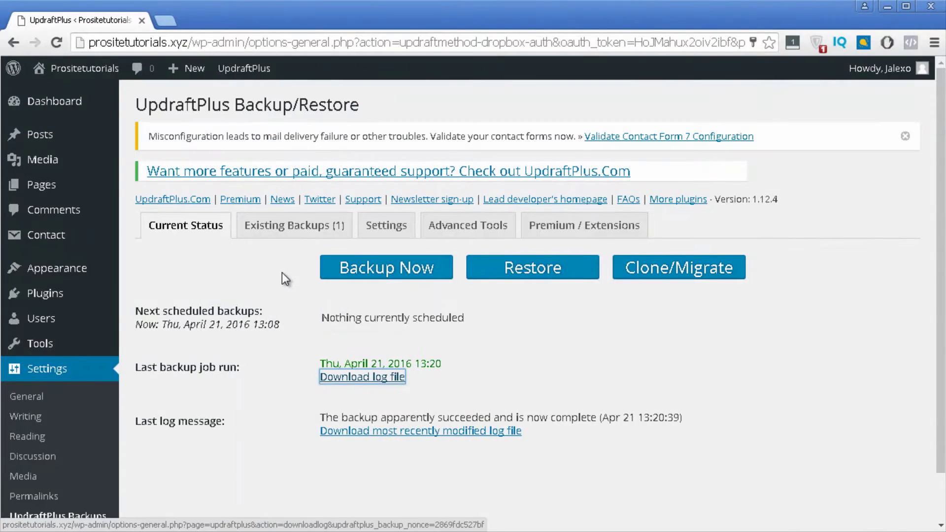
click(288, 231)
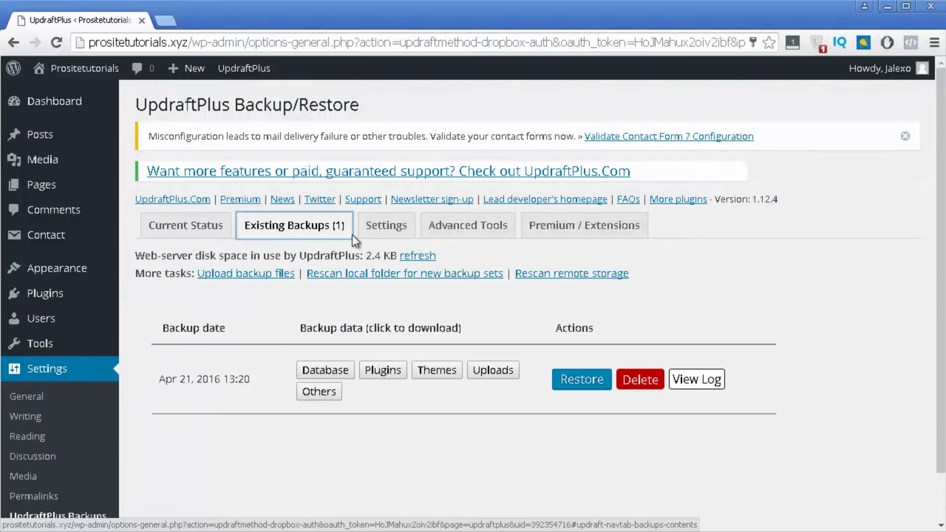
scroll(635, 428, down, 2)
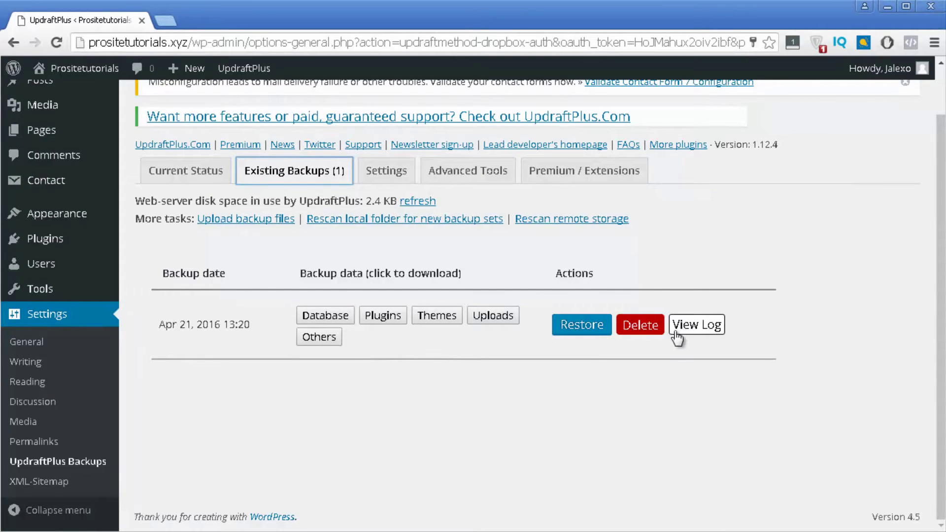
- Preview the restore of all components and the deletion of the Apr 21, 2016 13:20 backup set, cancelling both
click(585, 326)
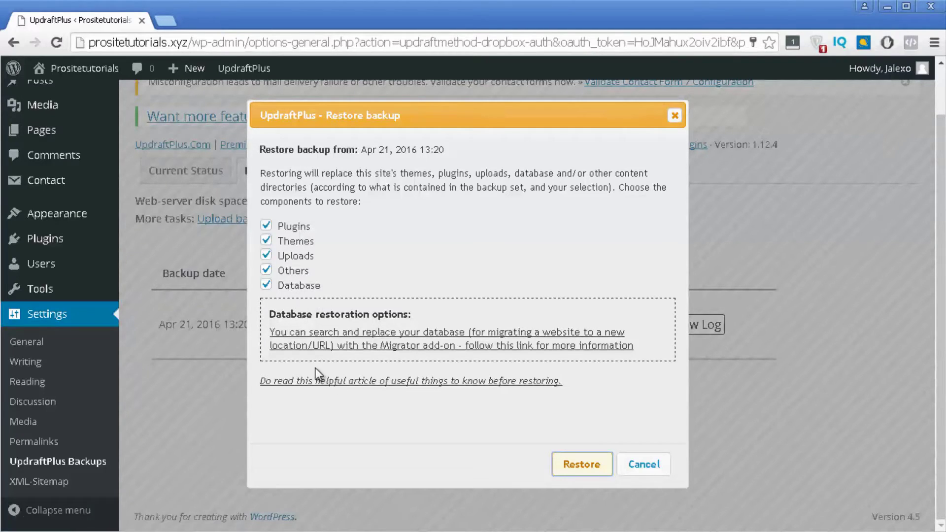
click(589, 470)
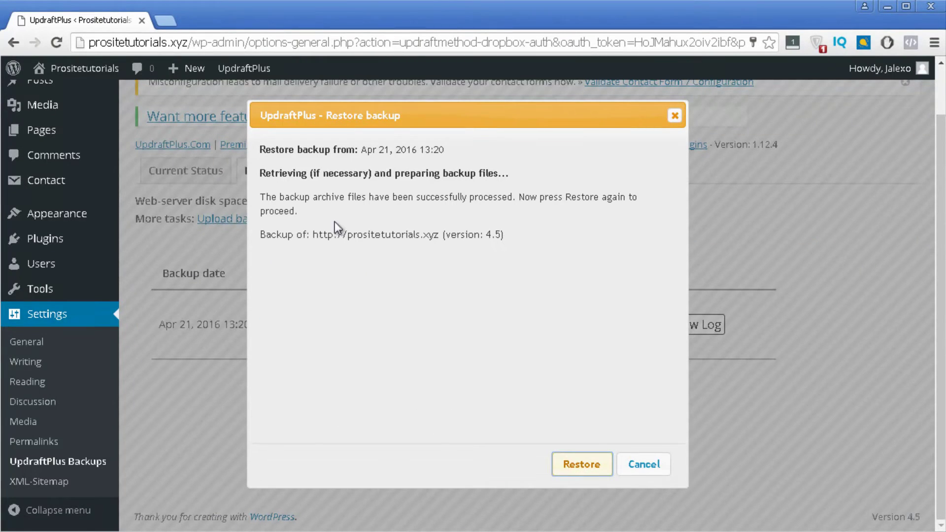
click(660, 478)
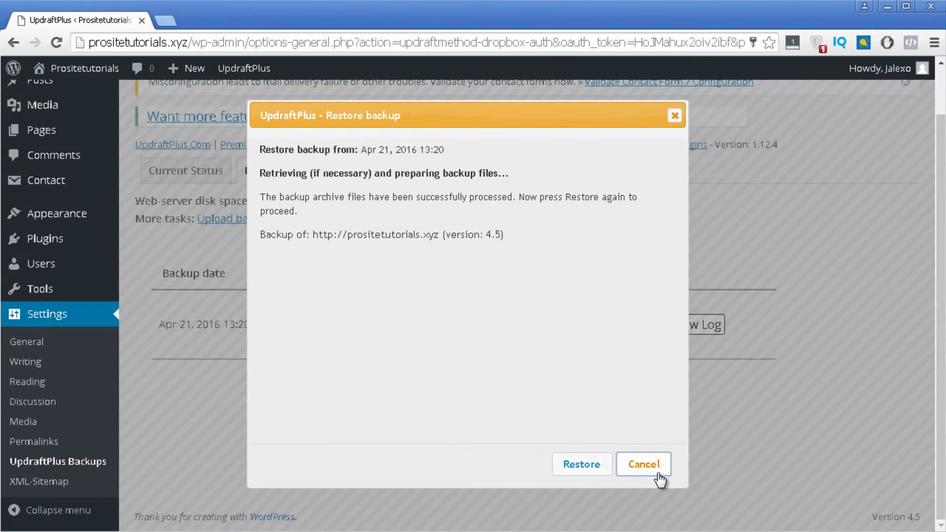
click(659, 478)
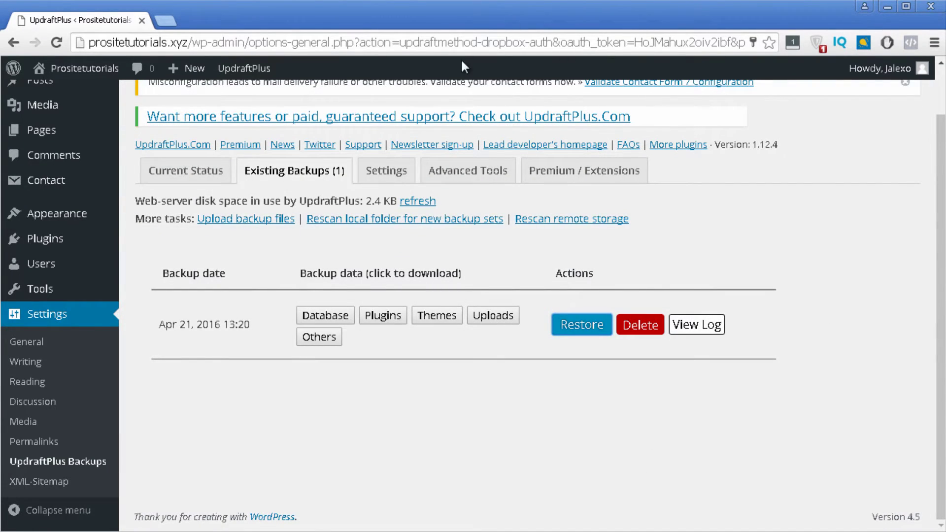
click(649, 327)
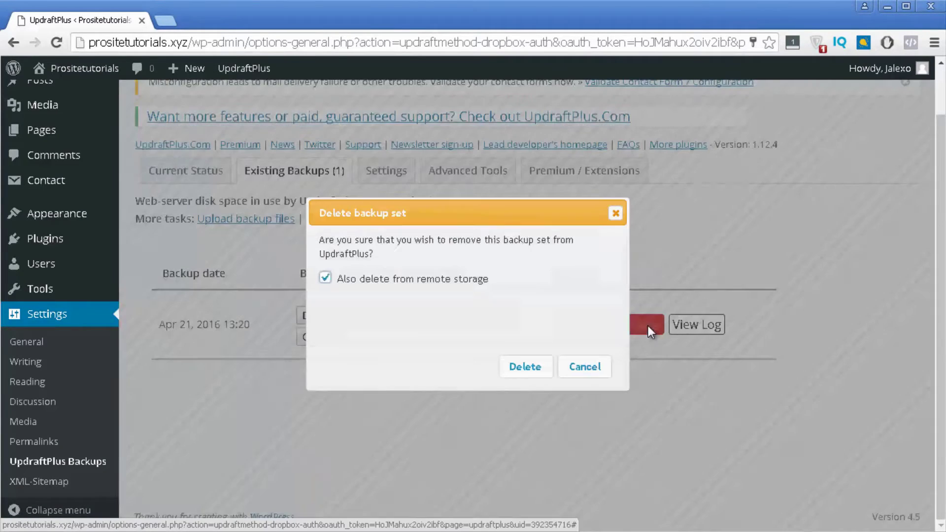
click(579, 374)
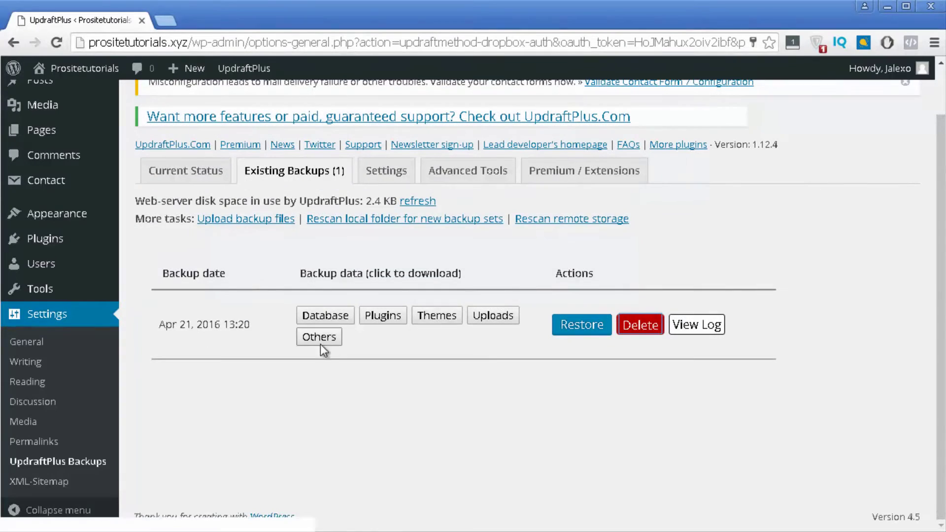
- Set the files backup schedule to Daily in the plugin settings, retaining 1 scheduled backup
click(383, 177)
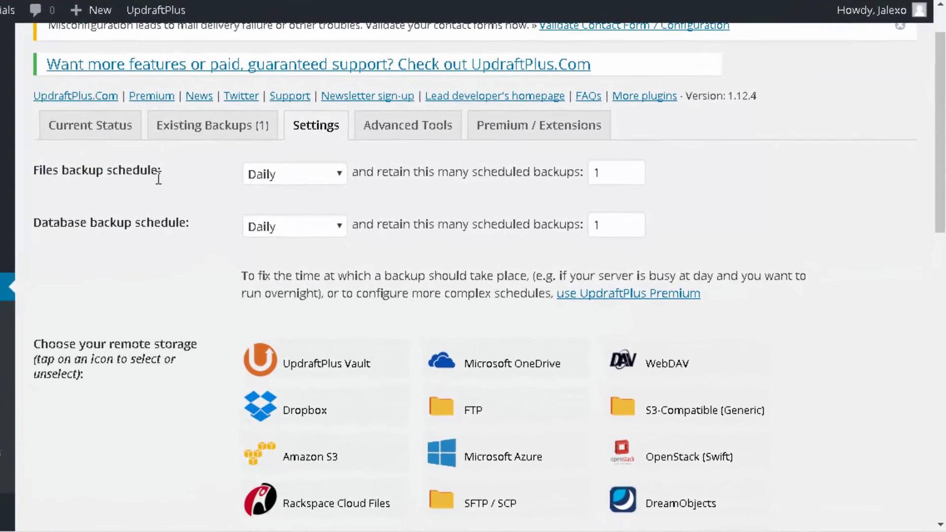
click(289, 175)
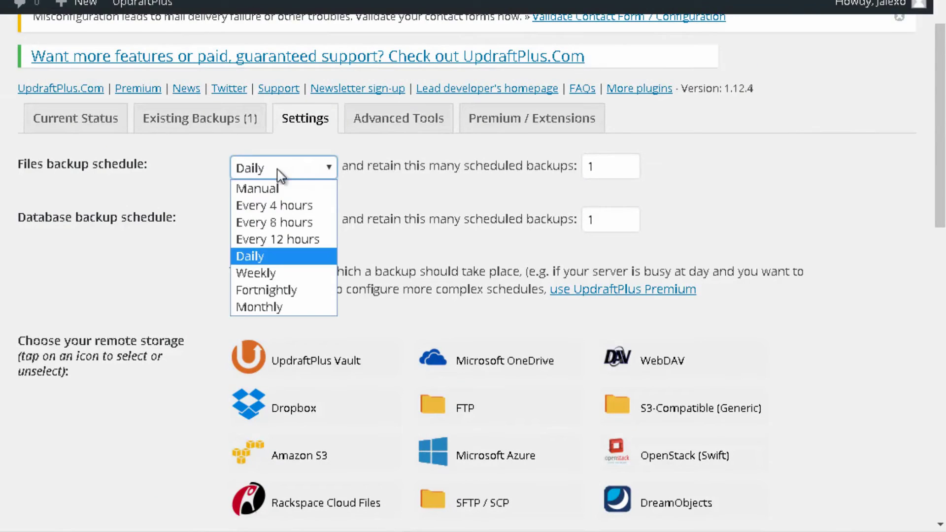
click(264, 189)
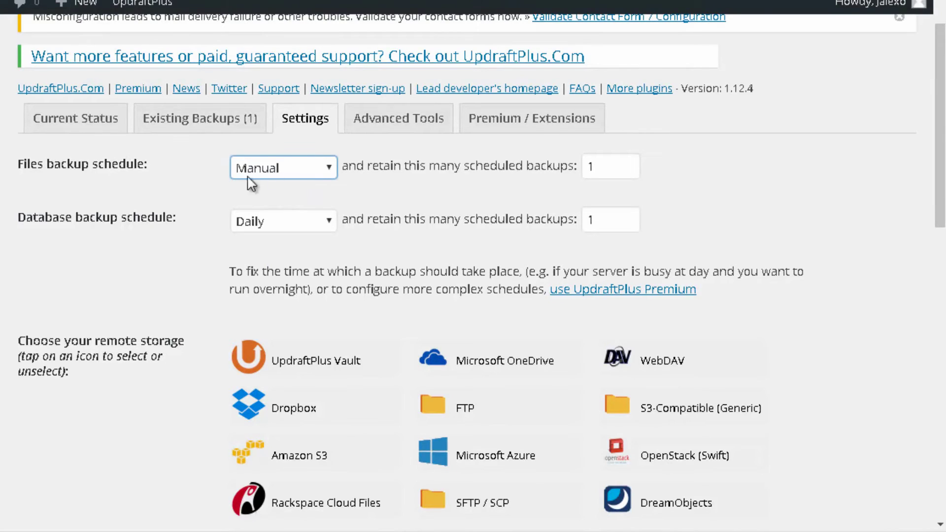
click(273, 165)
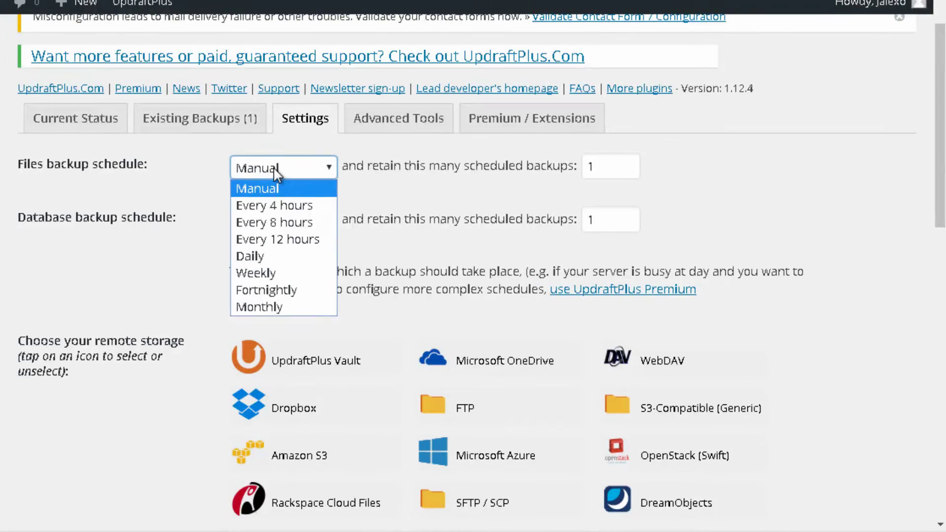
click(268, 257)
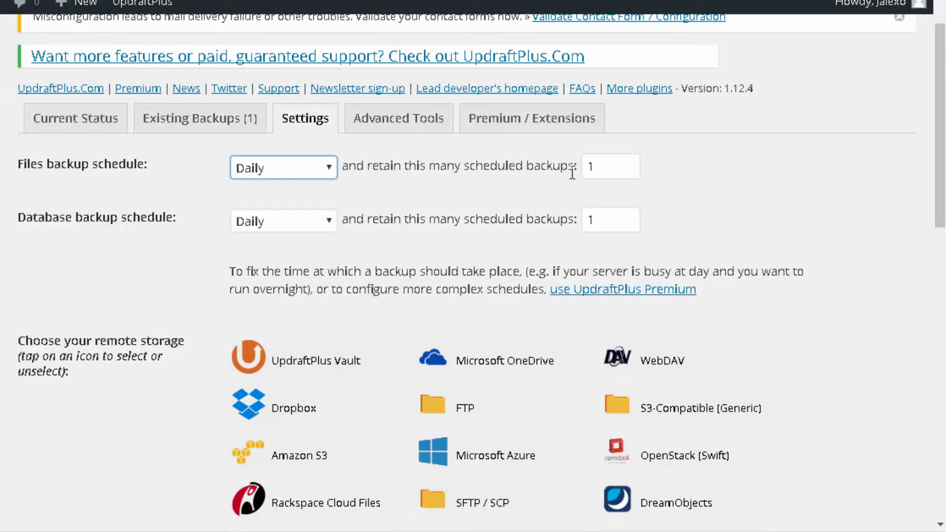
click(628, 162)
click(627, 170)
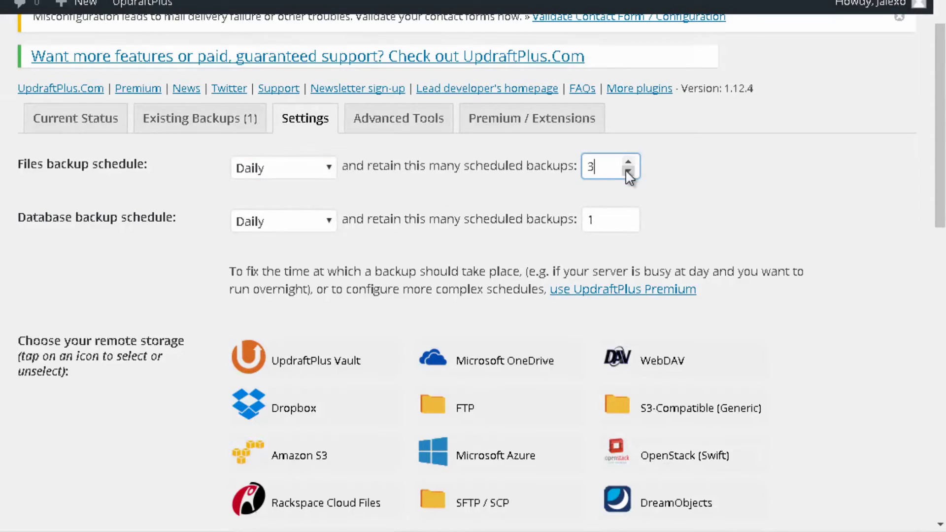
click(628, 170)
click(628, 171)
- Set the database backup schedule to Daily and keep 1 as its number of retained backups
scroll(69, 246, down, 2)
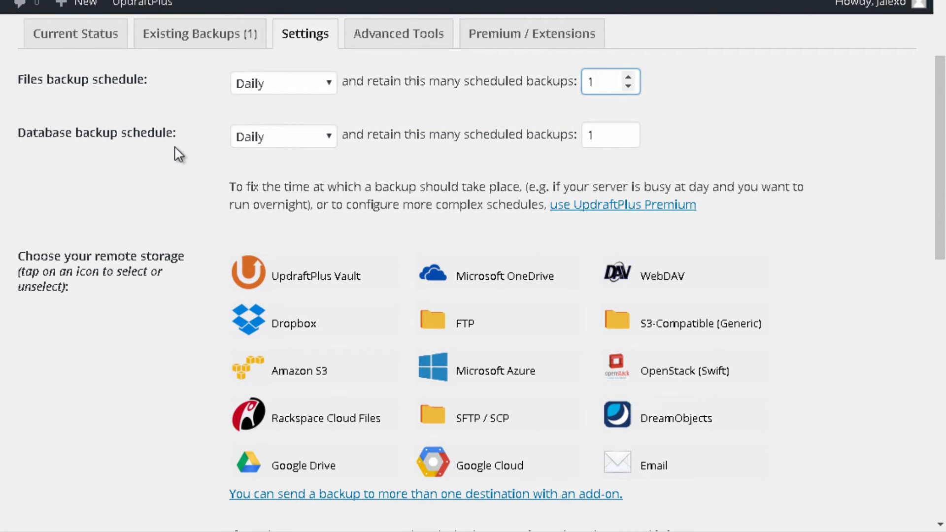
click(302, 143)
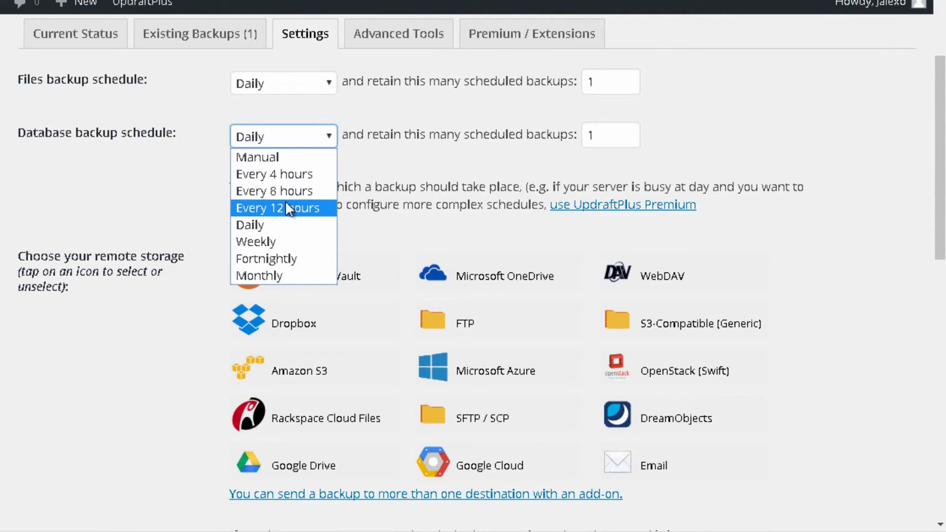
click(272, 226)
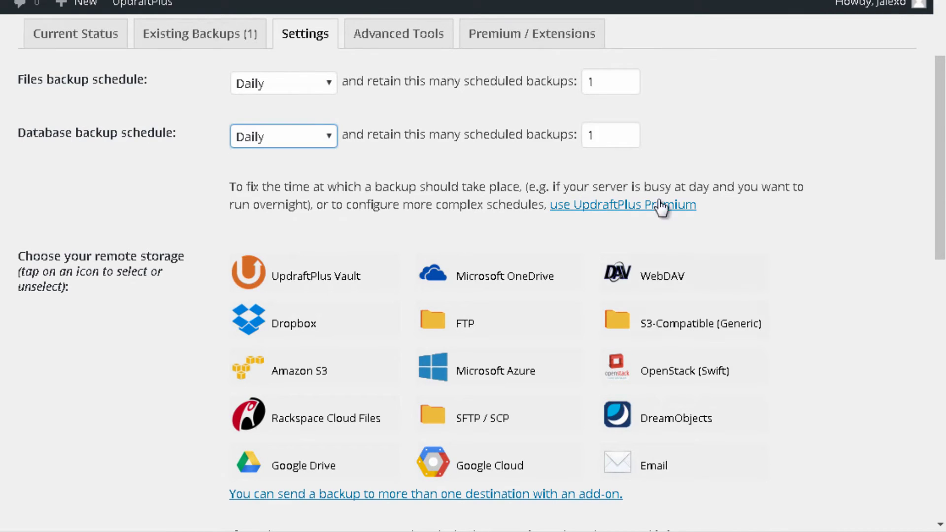
click(600, 143)
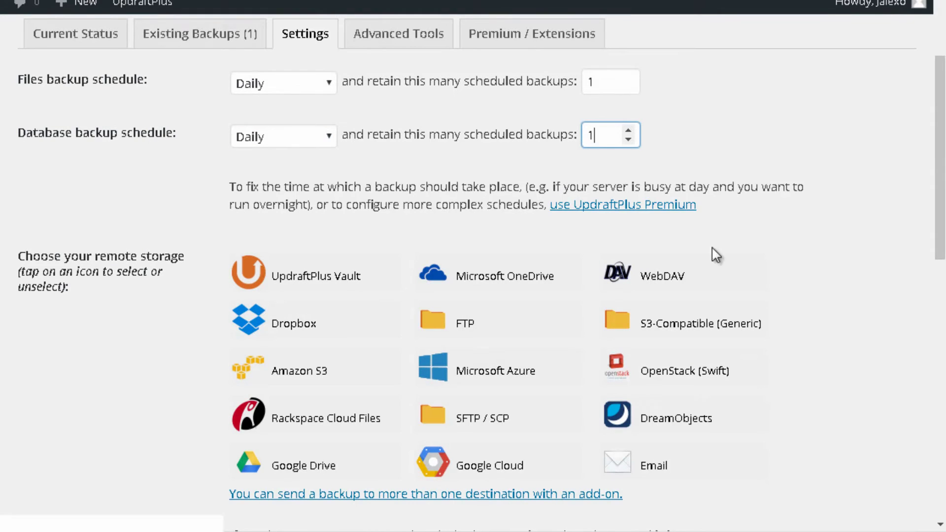
- Choose Dropbox as the remote storage for the backups and save the settings
scroll(712, 254, down, 2)
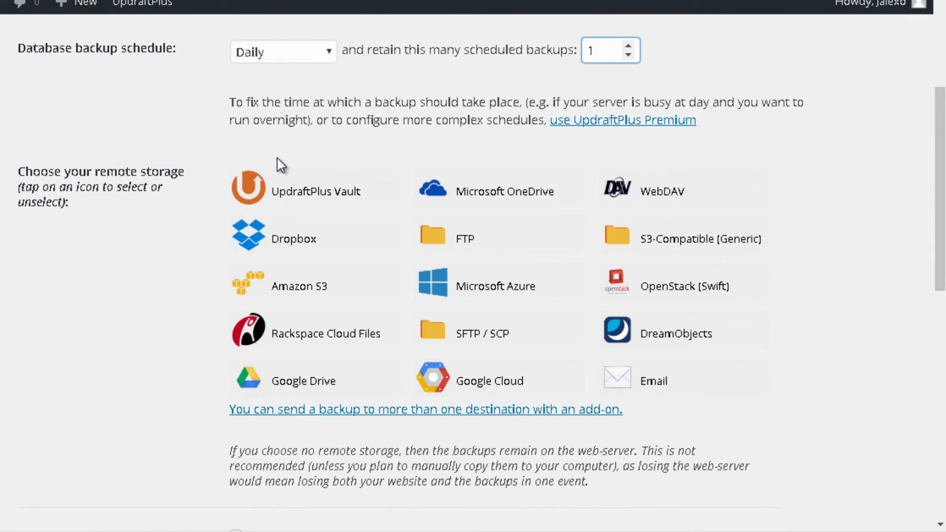
scroll(629, 443, down, 2)
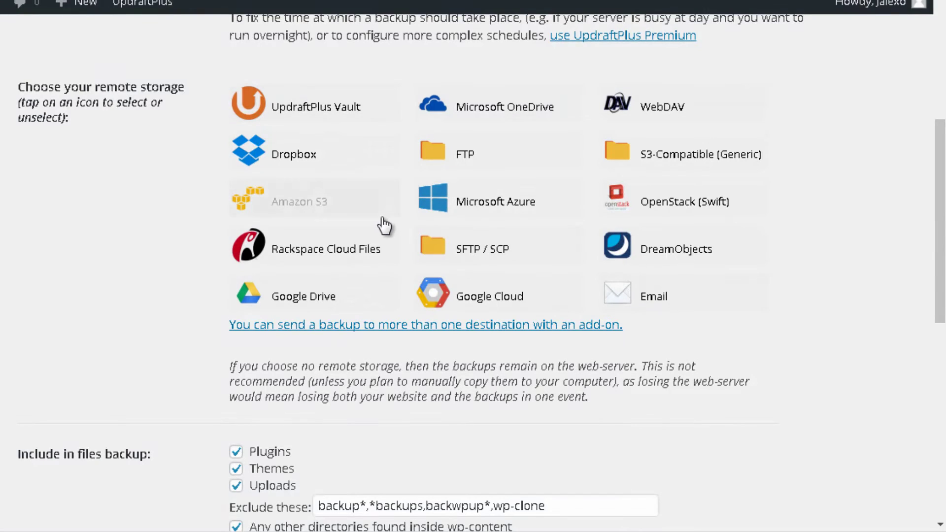
click(290, 157)
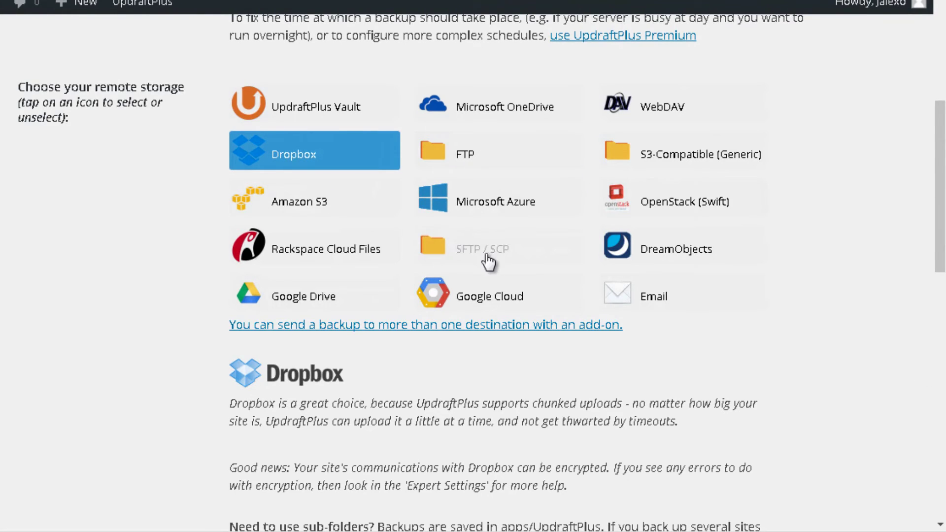
scroll(488, 266, down, 2)
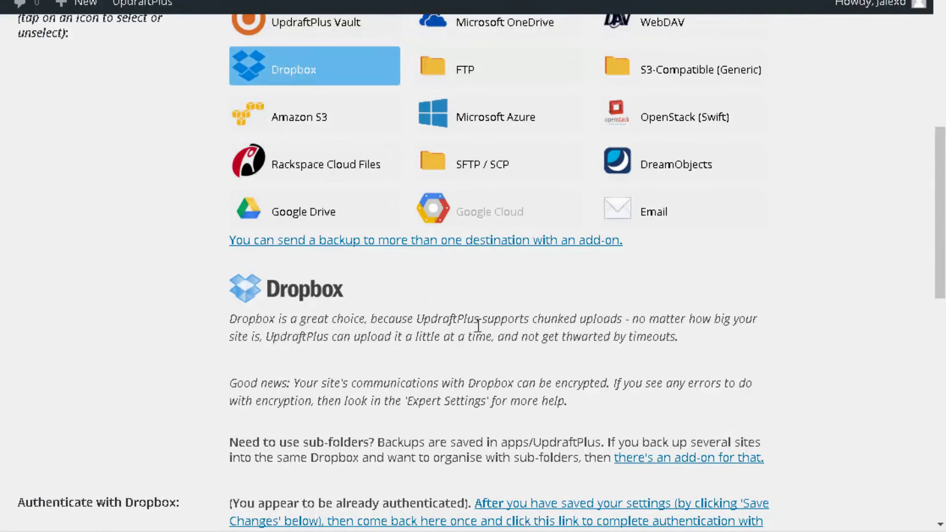
scroll(454, 330, down, 2)
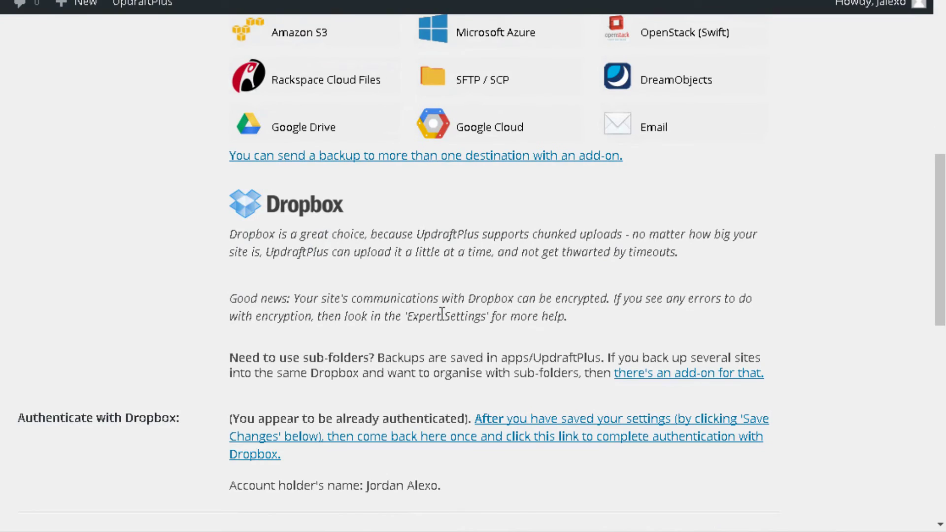
scroll(239, 436, down, 2)
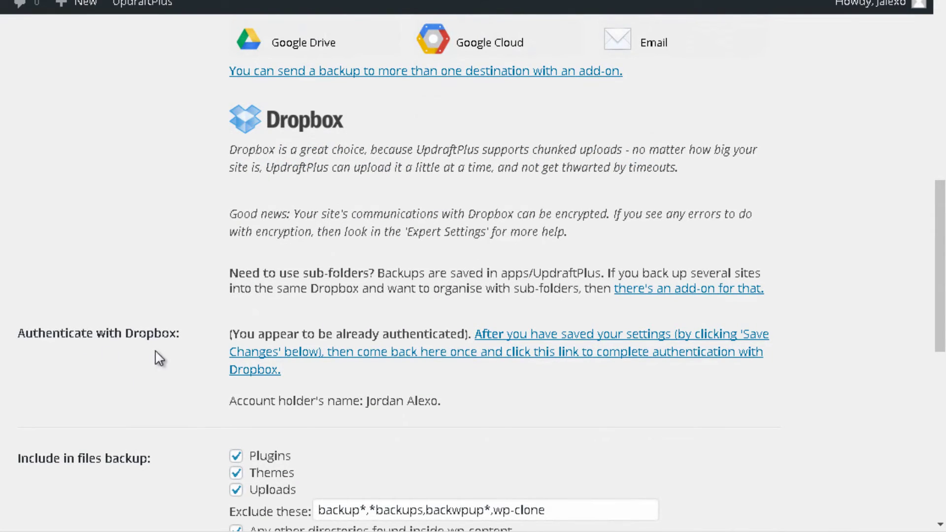
scroll(153, 370, down, 5)
scroll(186, 315, down, 7)
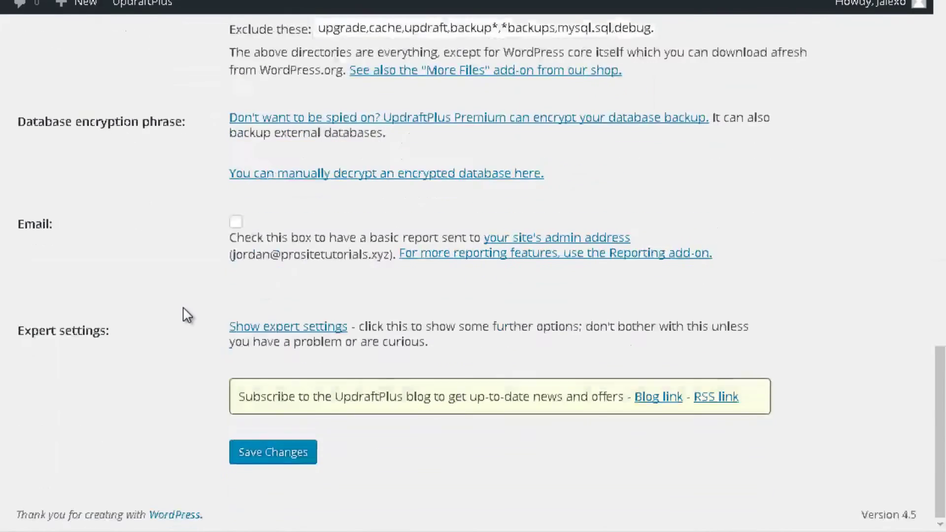
click(297, 452)
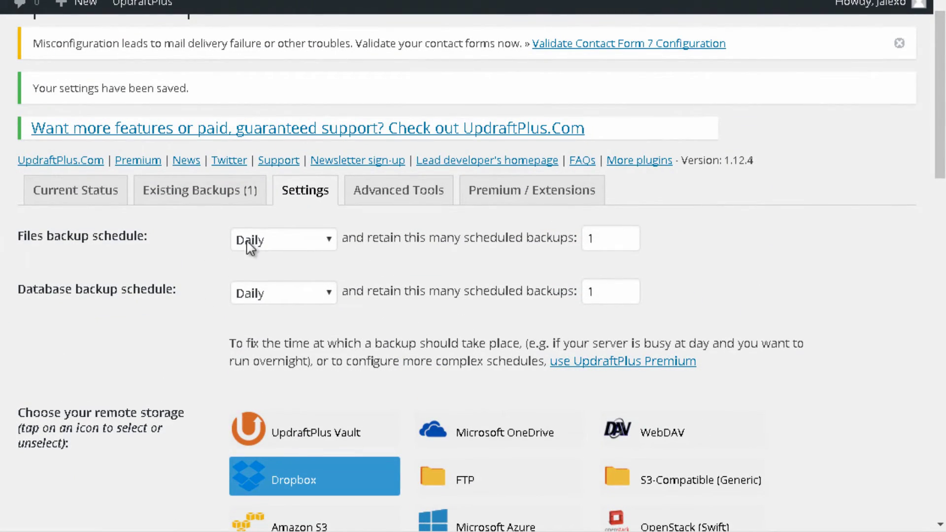
- Authenticate with Dropbox from the remote storage settings, allowing UpdraftPlus access to its own folder
scroll(276, 283, down, 2)
scroll(365, 247, down, 2)
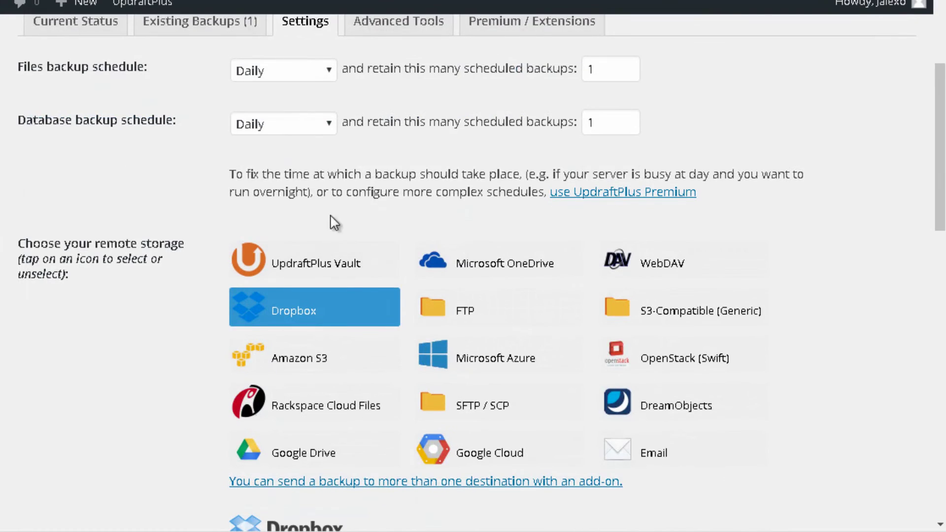
scroll(315, 256, down, 2)
scroll(591, 397, down, 2)
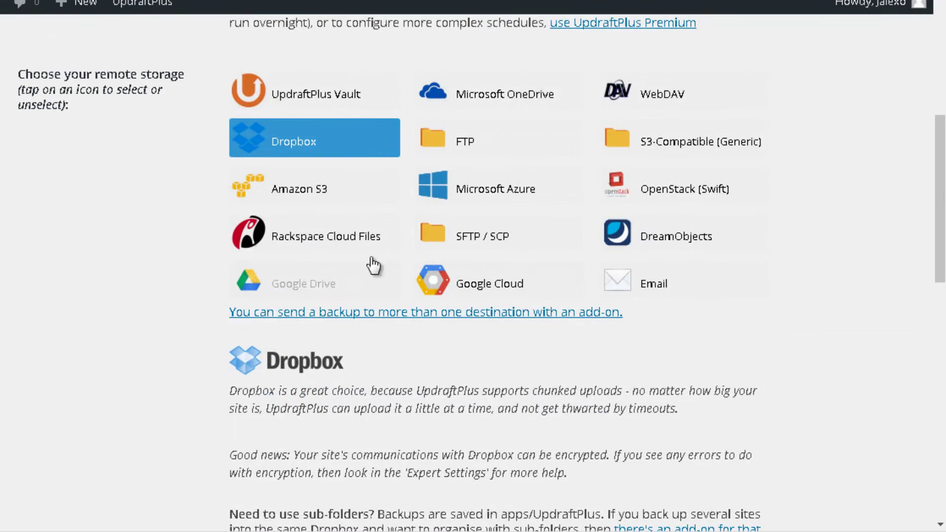
scroll(373, 266, down, 1)
scroll(378, 338, down, 2)
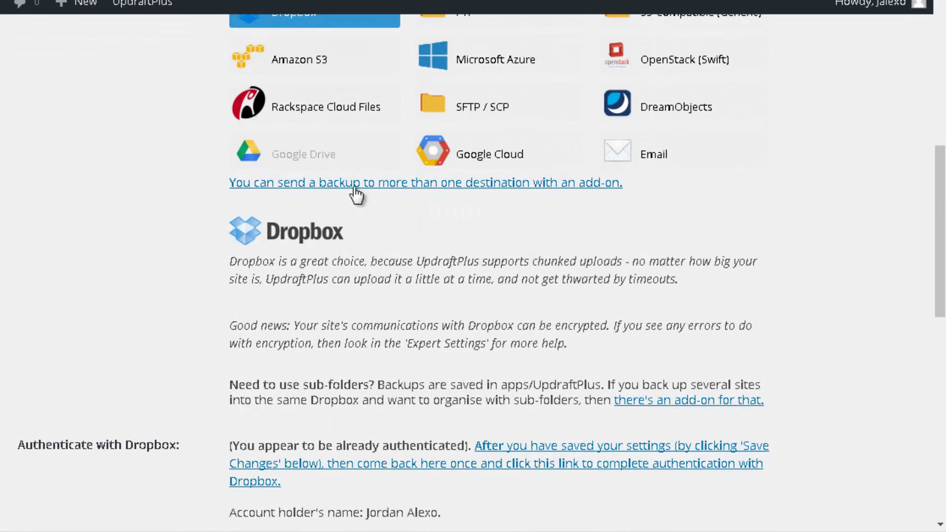
scroll(356, 195, down, 2)
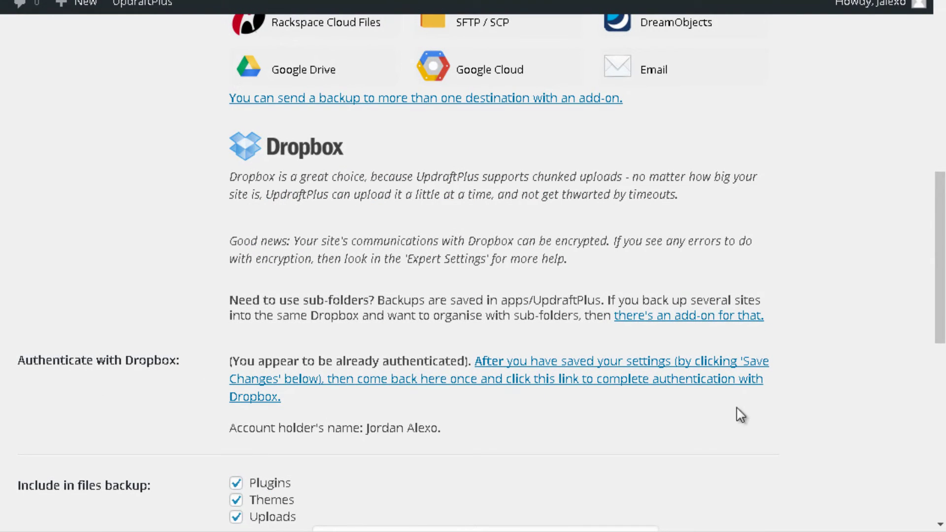
click(670, 377)
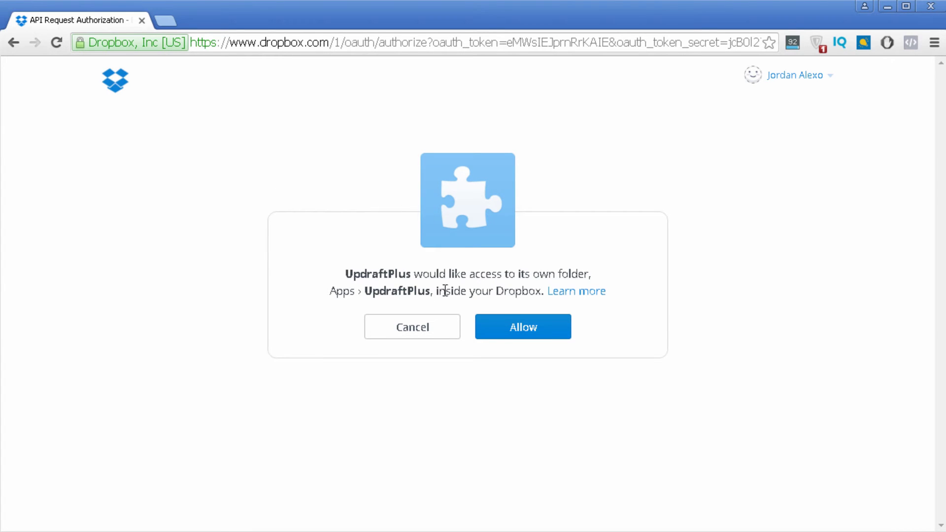
click(502, 338)
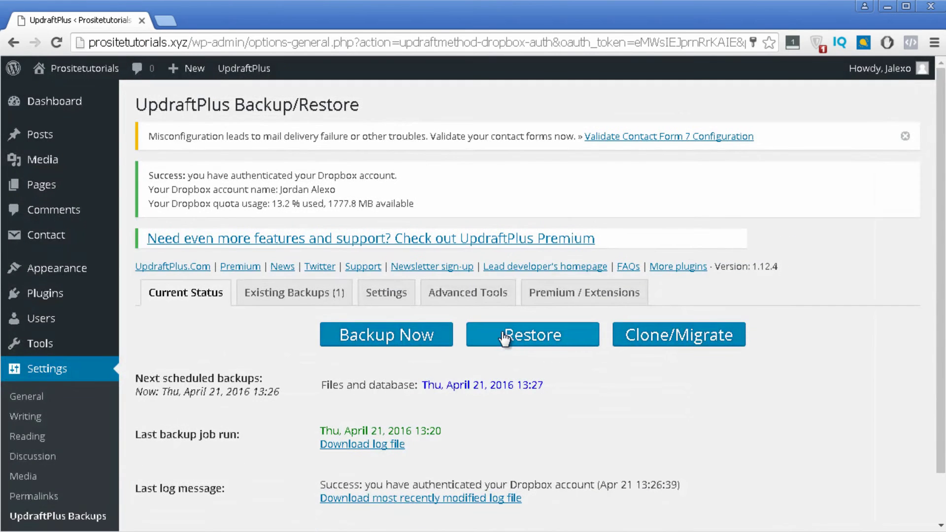
- Review the backup status and the plugin settings for schedules, Dropbox remote storage, its authentication and the contents included in files backups
scroll(504, 339, down, 2)
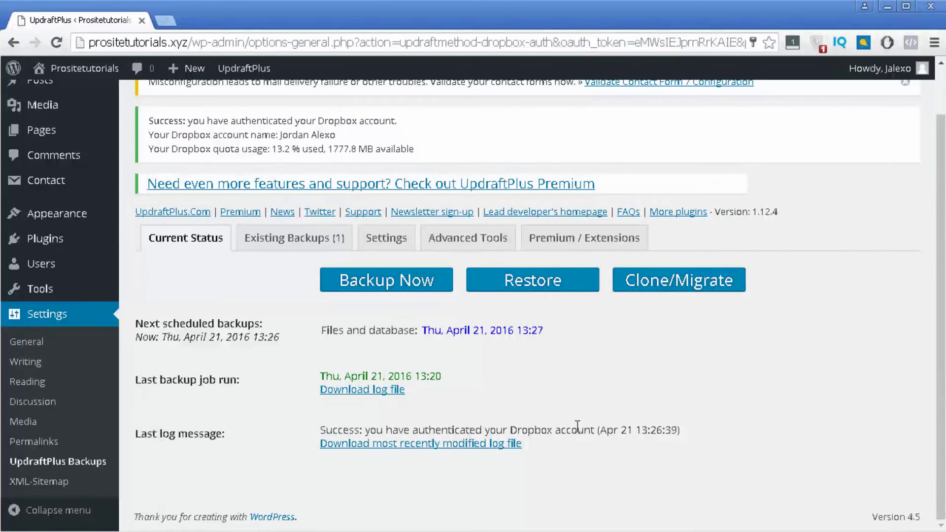
click(399, 238)
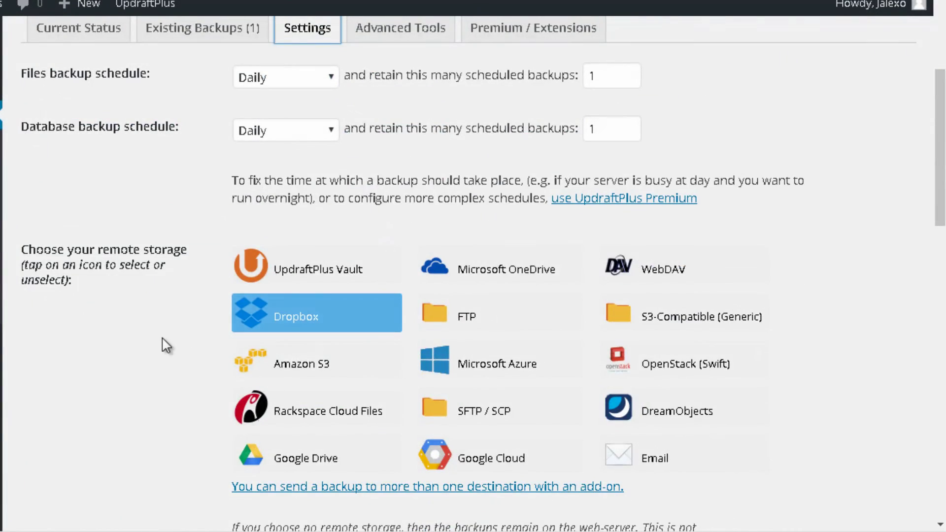
scroll(116, 371, down, 5)
scroll(117, 371, up, 10)
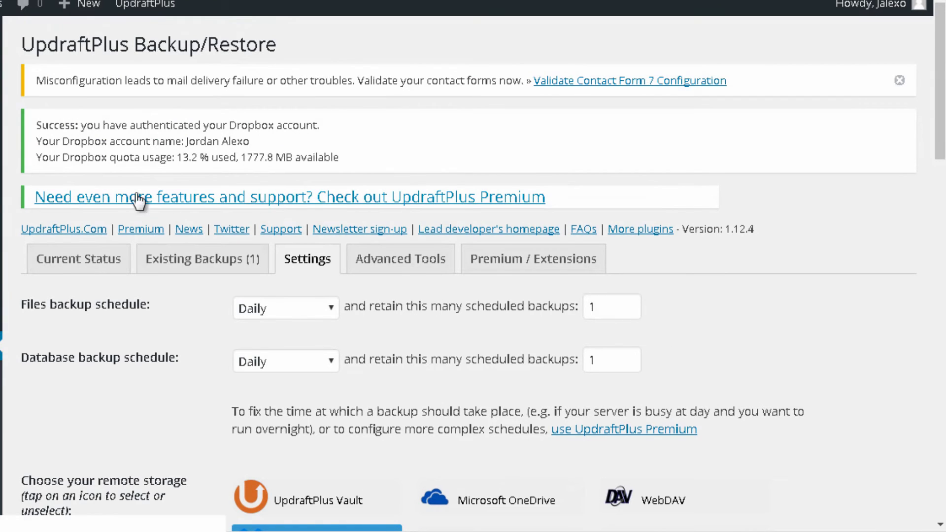
scroll(326, 504, down, 8)
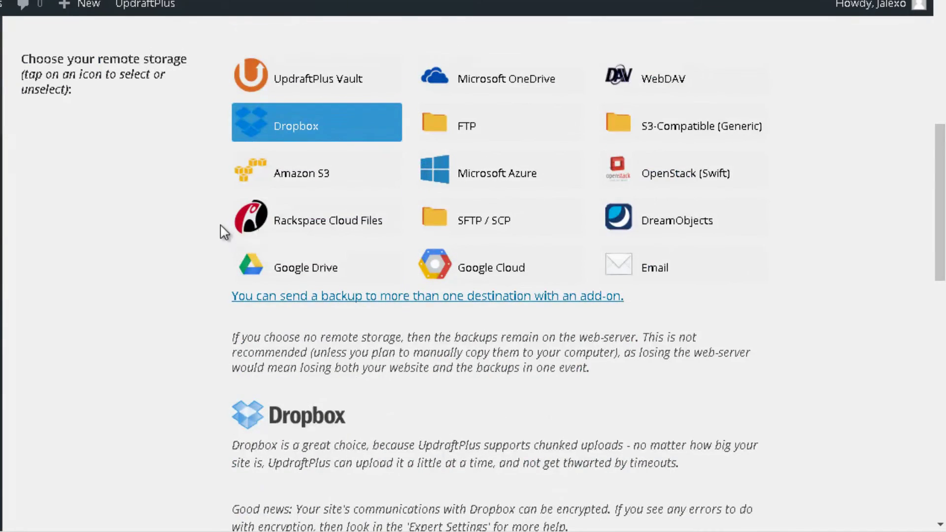
scroll(219, 233, down, 3)
scroll(197, 97, down, 7)
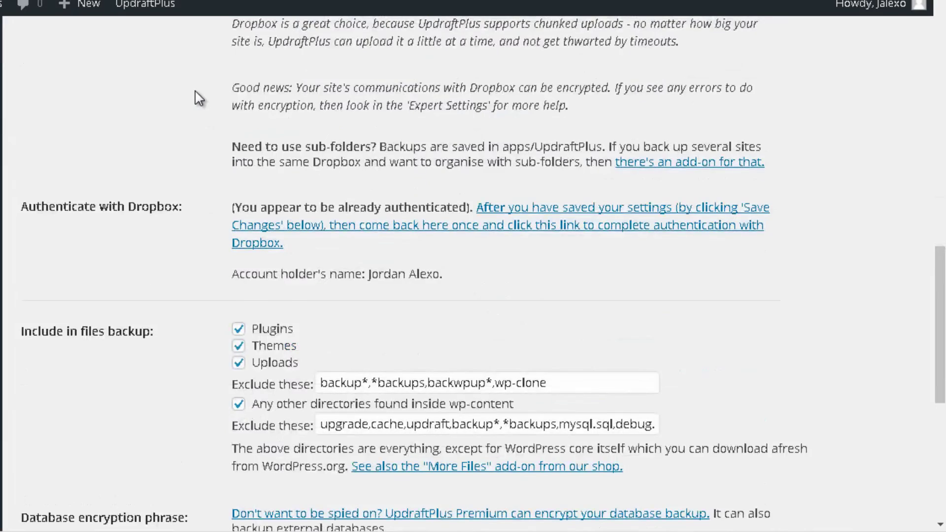
scroll(197, 97, down, 3)
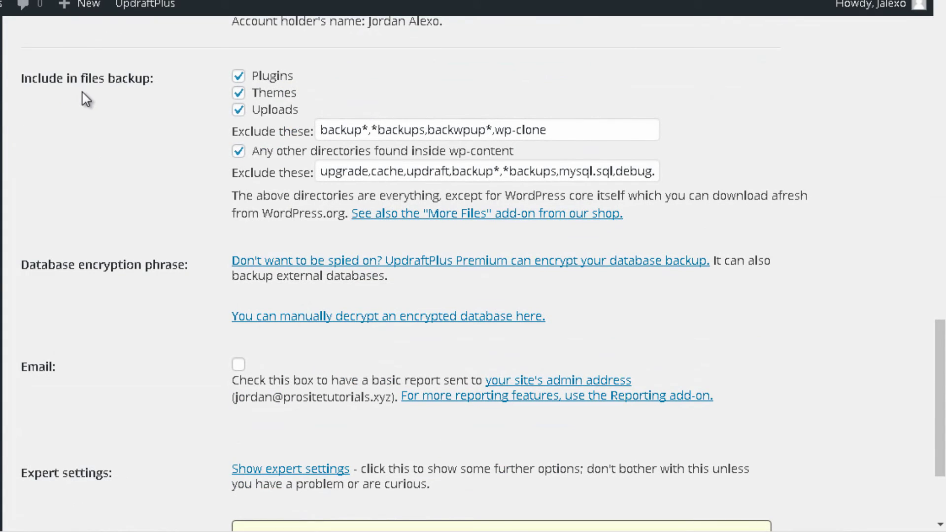
- Exclude Uploads from the files backup, and include it again
scroll(182, 120, up, 2)
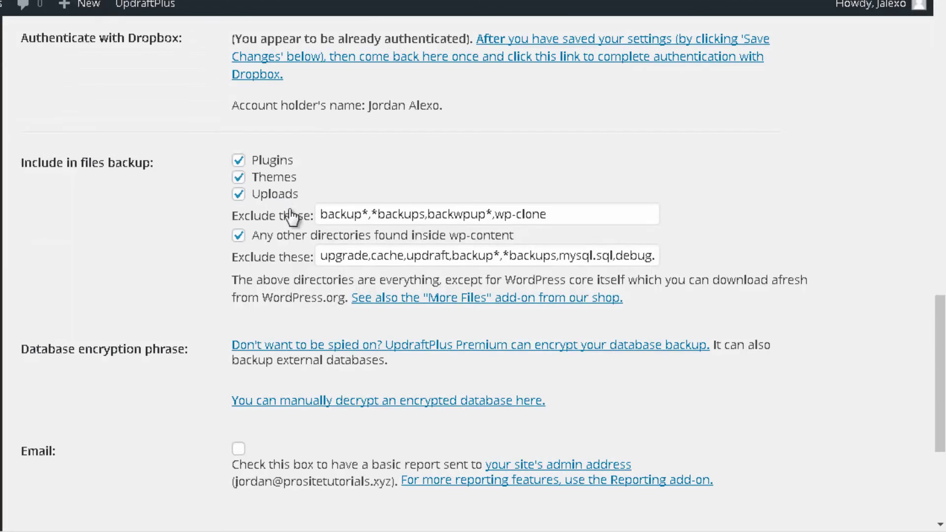
scroll(283, 257, down, 2)
scroll(266, 246, up, 2)
click(239, 194)
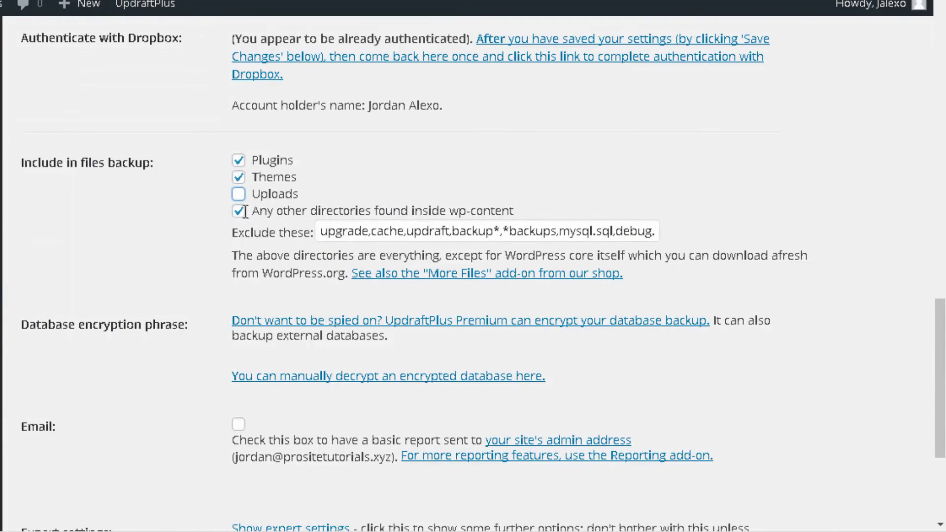
click(253, 197)
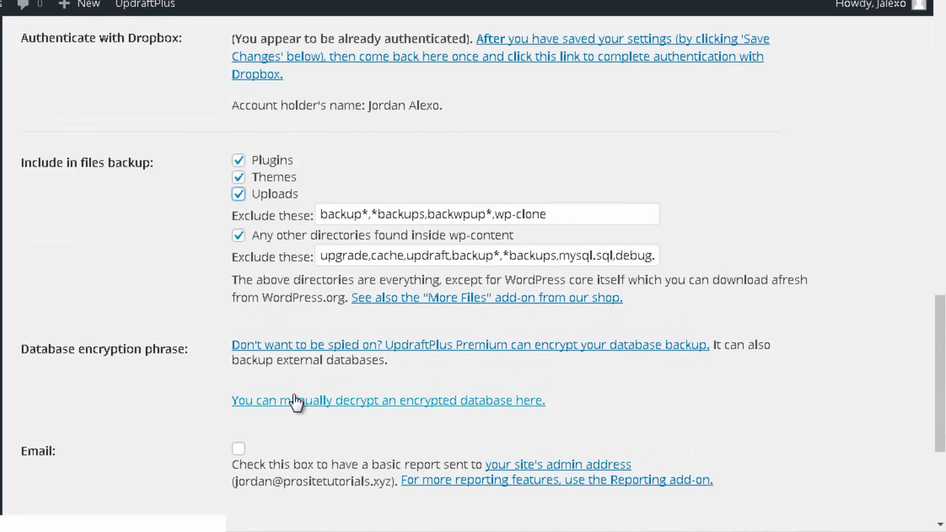
- Enable the basic backup report sent by email to the site's admin address
scroll(167, 243, down, 2)
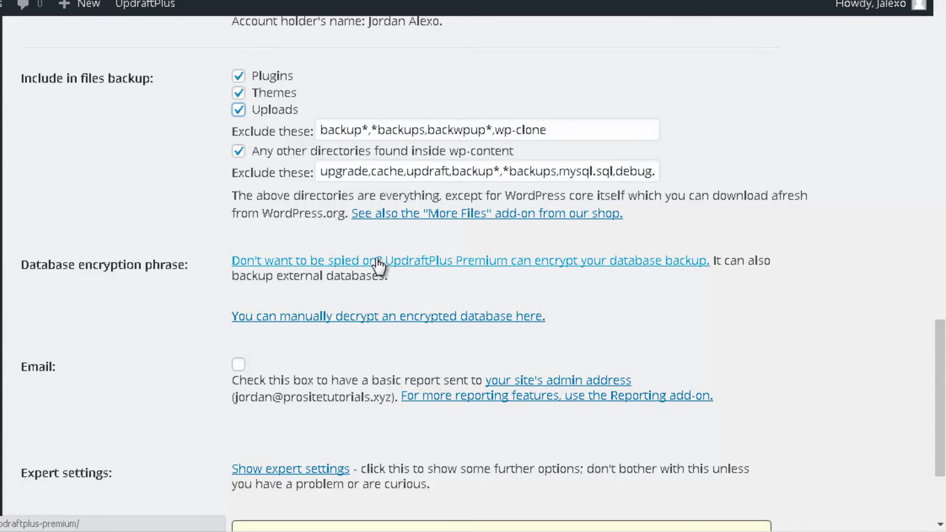
scroll(552, 320, down, 2)
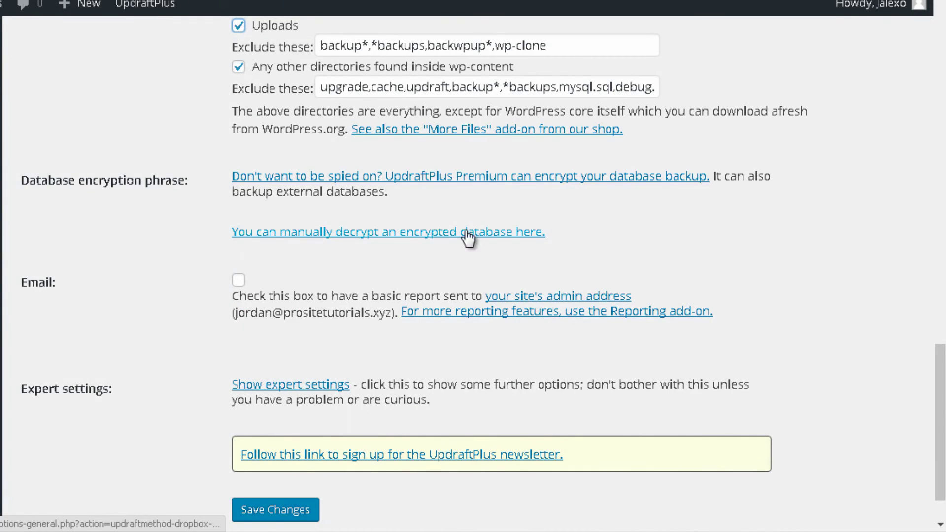
scroll(467, 241, down, 1)
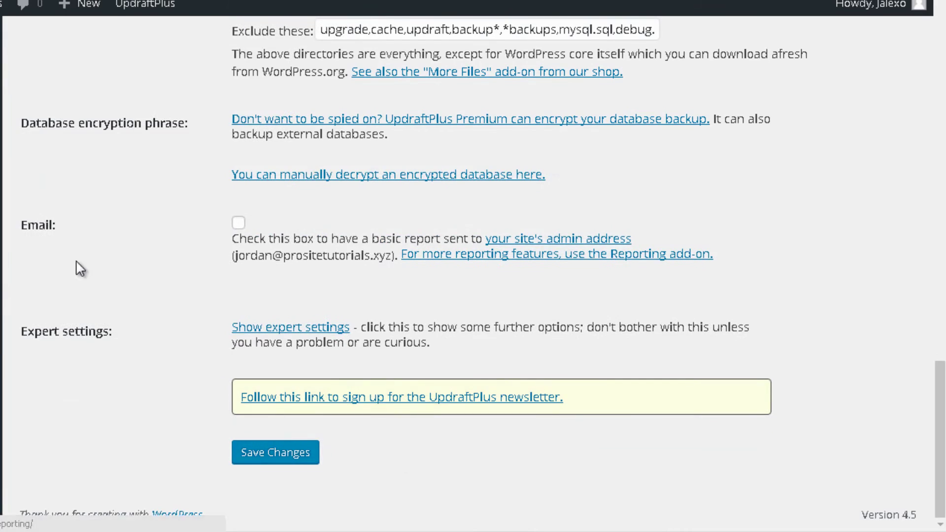
click(239, 222)
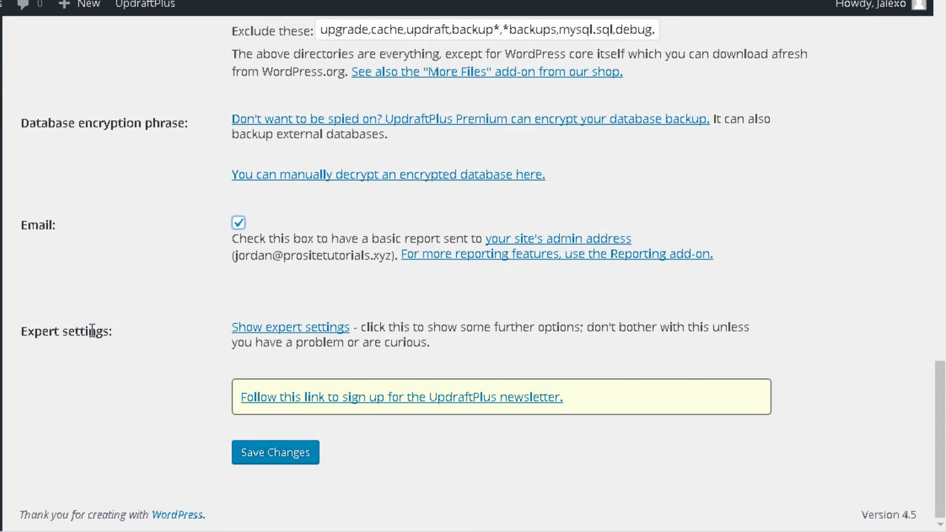
- Reveal the expert settings to review the debug, archive splitting, local backup and SSL options, and save the plugin settings
click(315, 329)
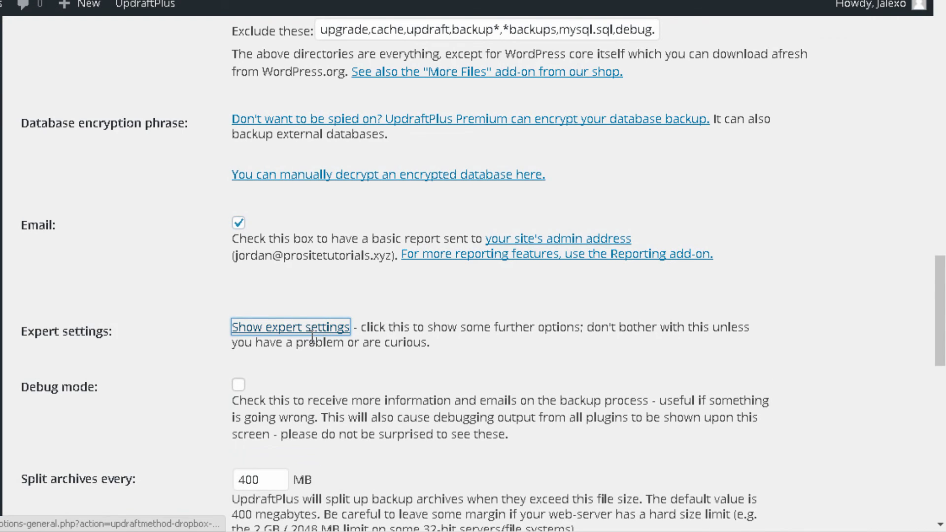
scroll(286, 312, down, 3)
scroll(289, 230, down, 2)
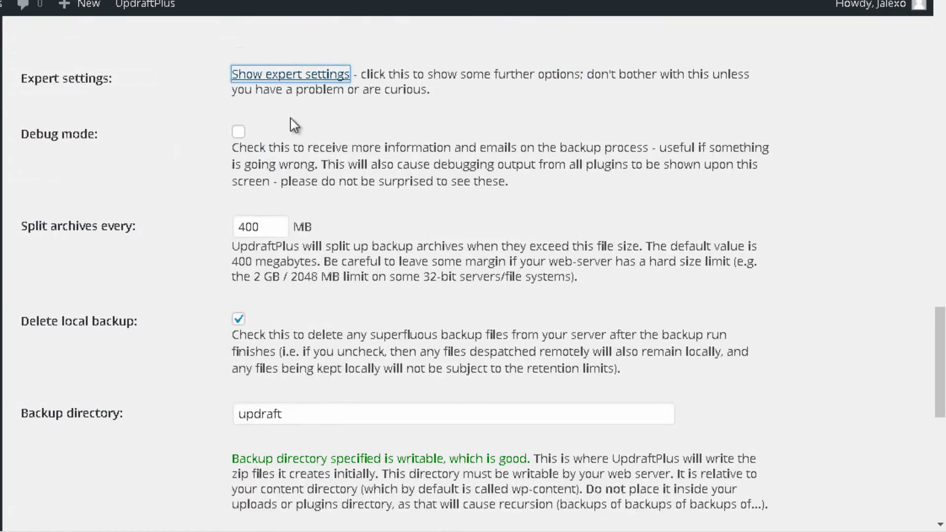
scroll(283, 226, down, 3)
scroll(330, 224, down, 6)
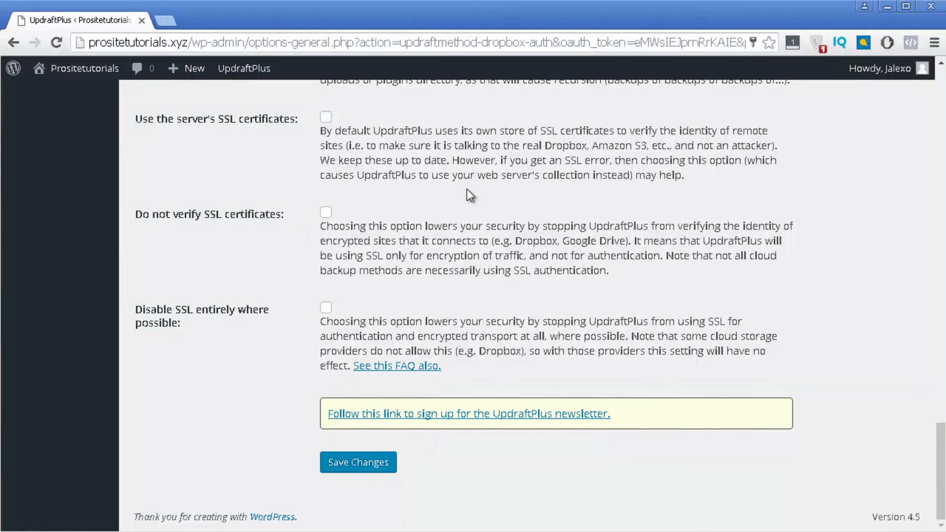
click(361, 463)
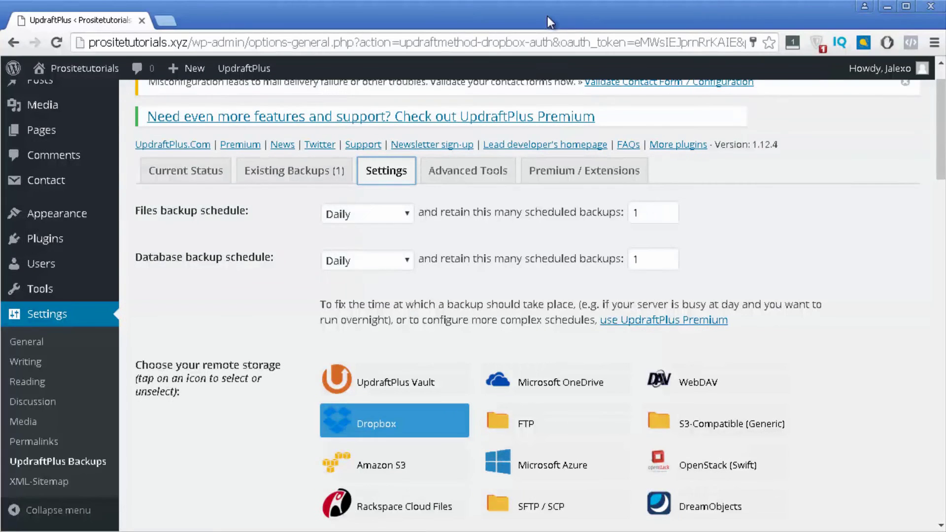